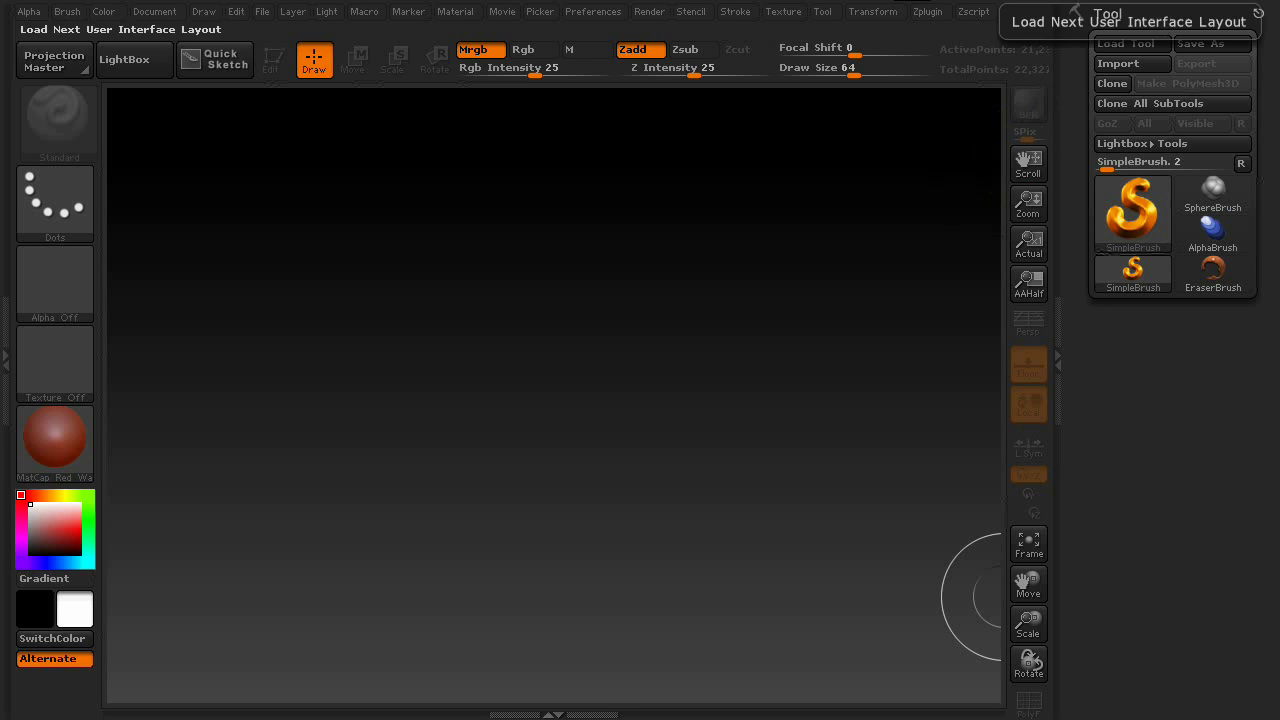
# Load the tooth_saber_2.ZTL tool file
pyautogui.click(1136, 45)
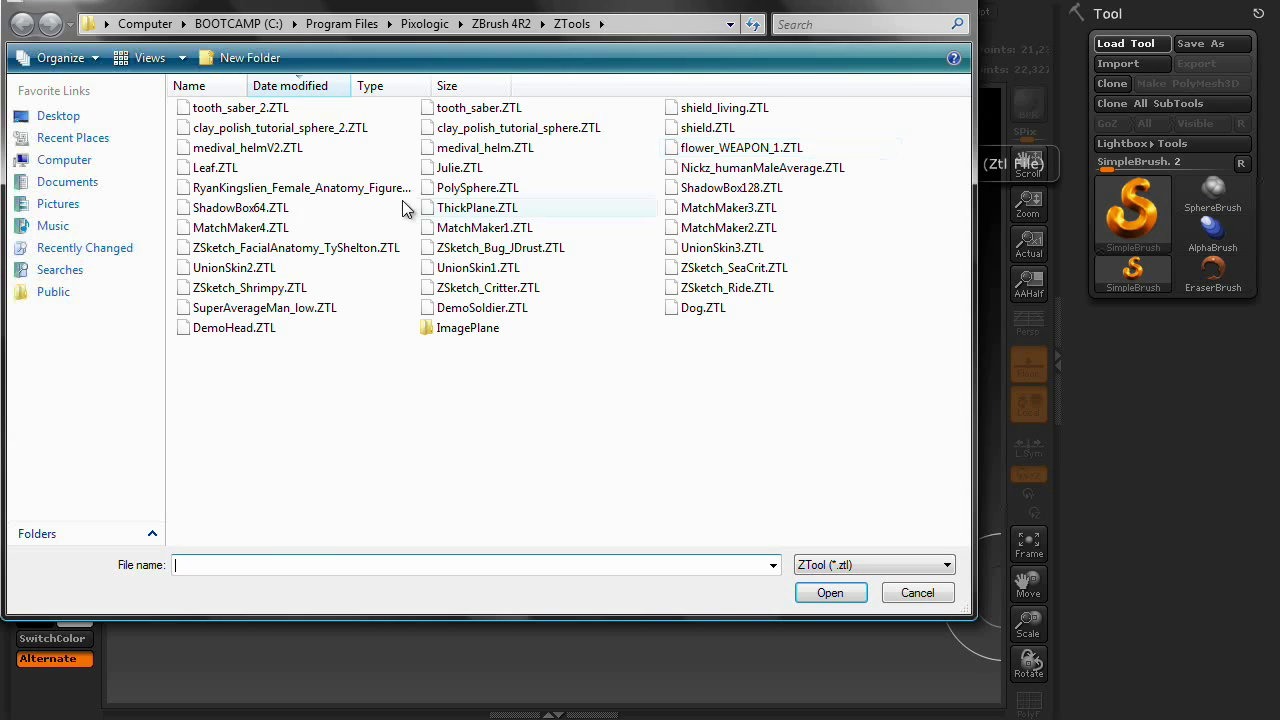
pyautogui.click(262, 107)
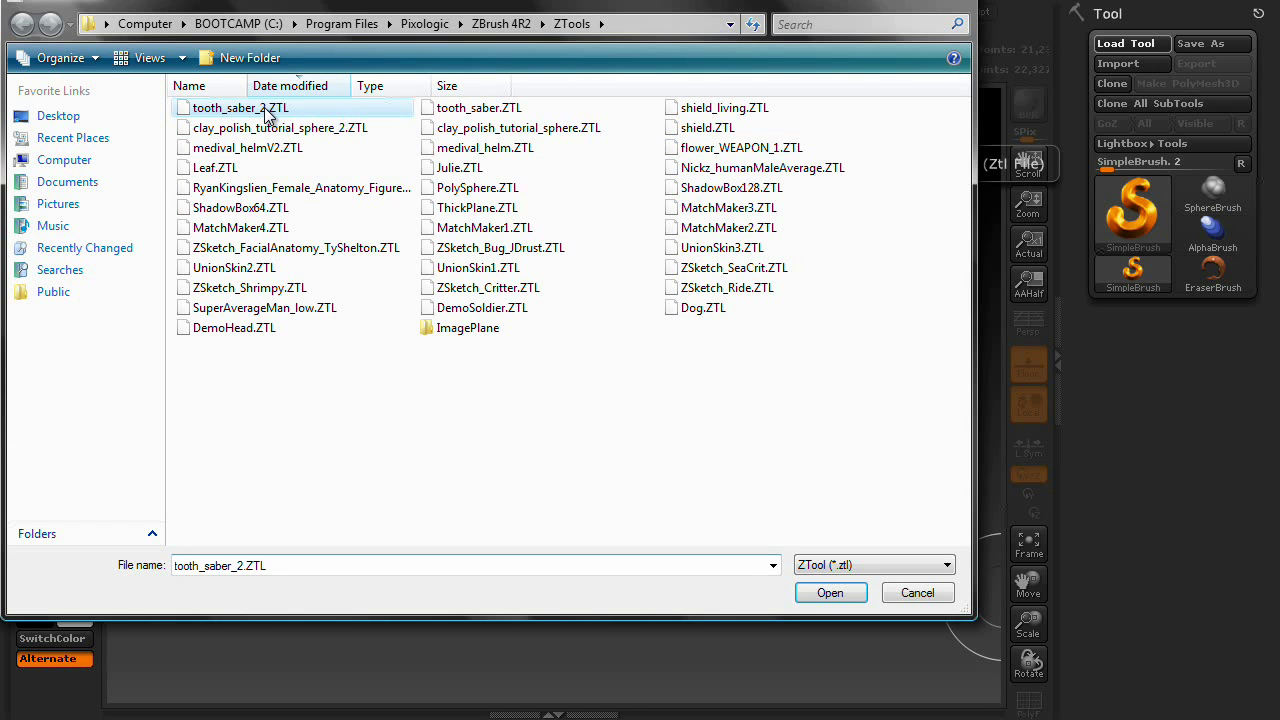
pyautogui.click(829, 594)
# Draw the tooth upright on the canvas, frame it whole, then turn Edit mode off
pyautogui.moveTo(545, 480); pyautogui.dragTo(560, 640)
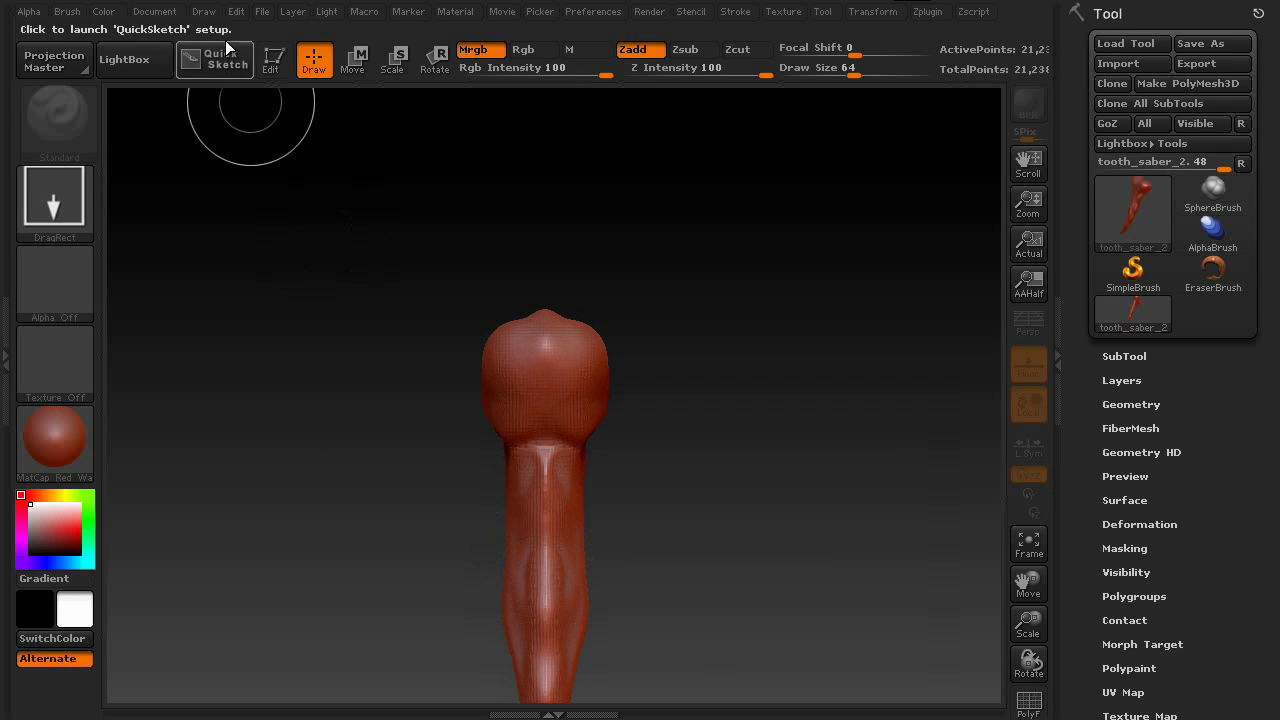
pyautogui.click(271, 60)
pyautogui.moveTo(834, 486); pyautogui.dragTo(857, 474)
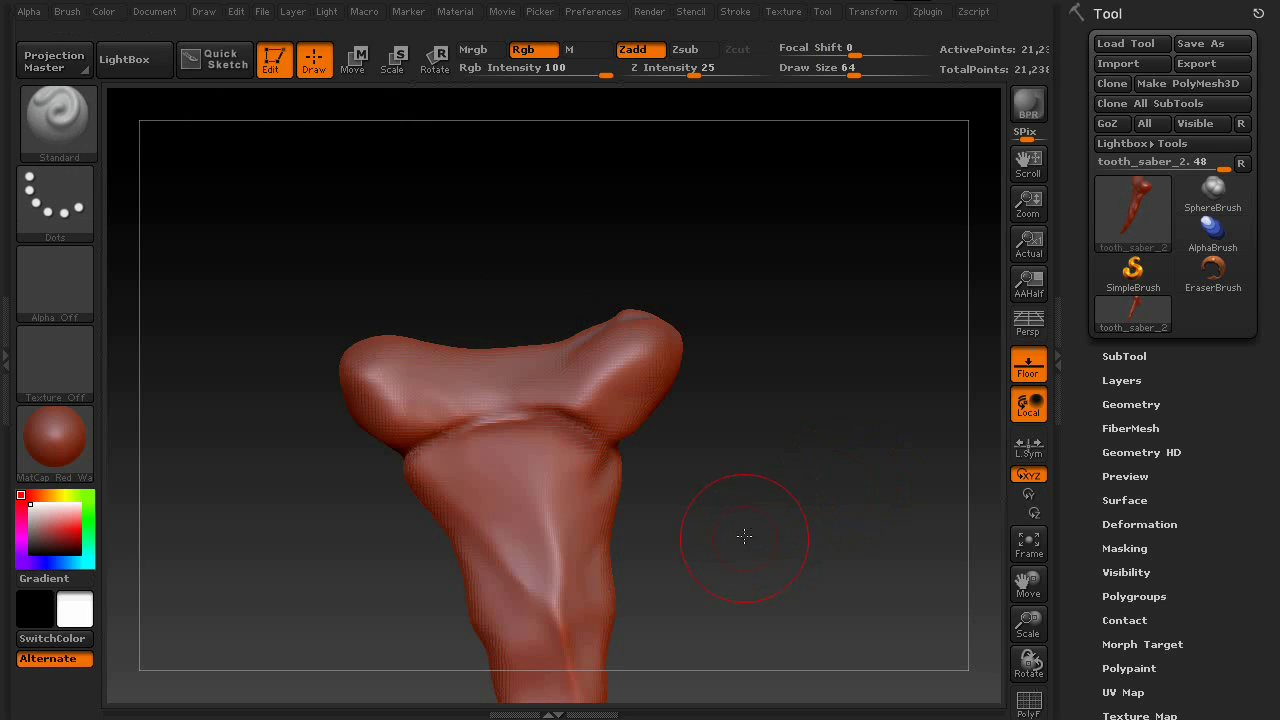
pyautogui.moveTo(744, 537); pyautogui.dragTo(766, 397)
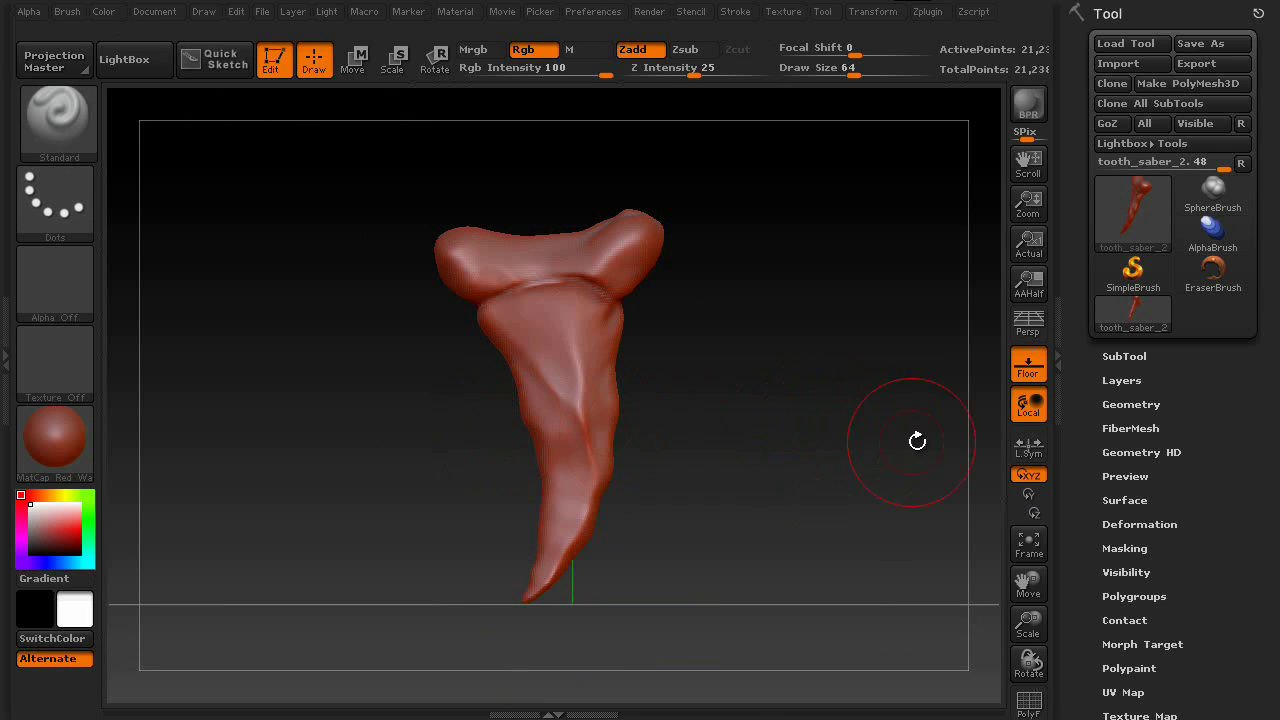
pyautogui.click(279, 64)
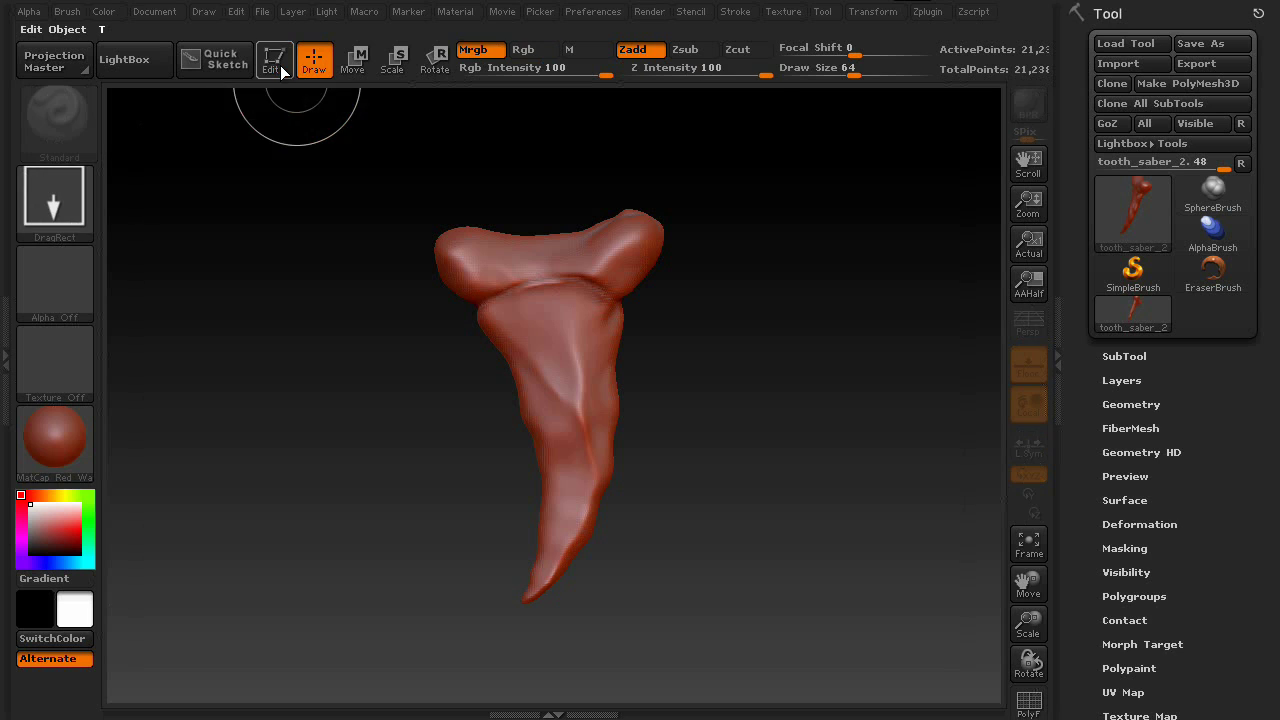
# Select SimpleBrush, then choose the Plane3D primitive as the current tool
pyautogui.click(1157, 273)
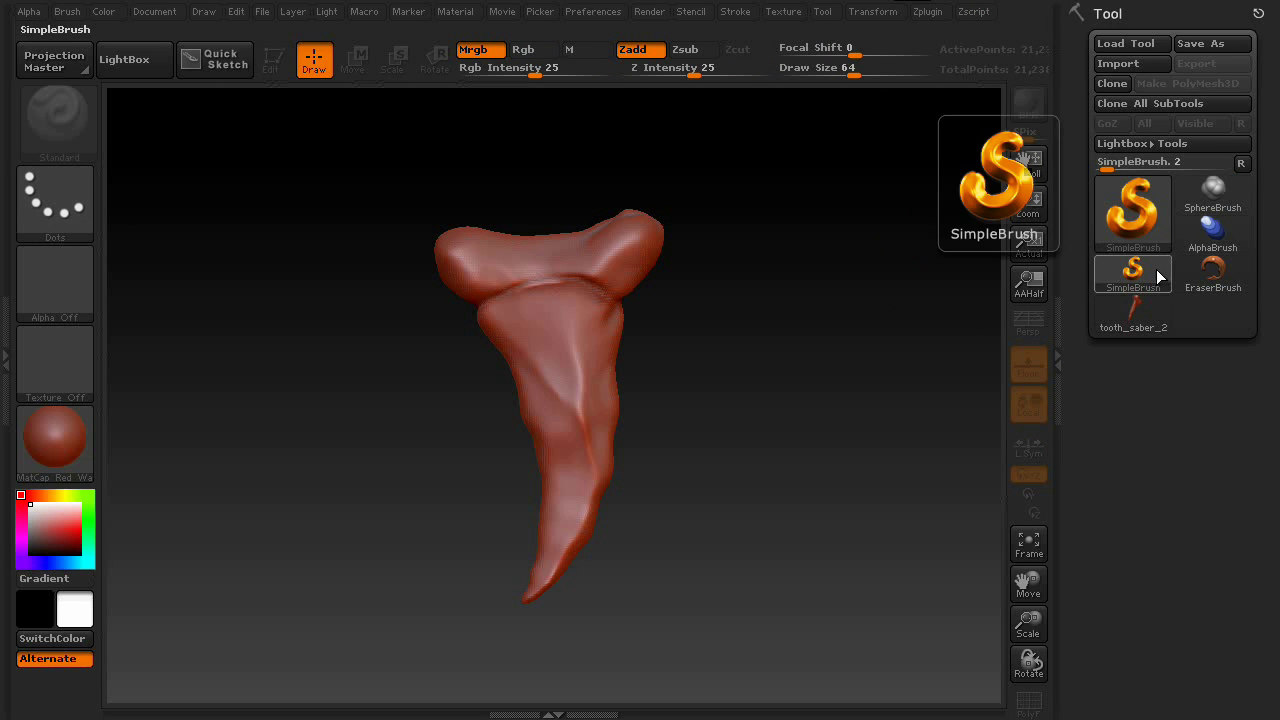
pyautogui.click(1154, 205)
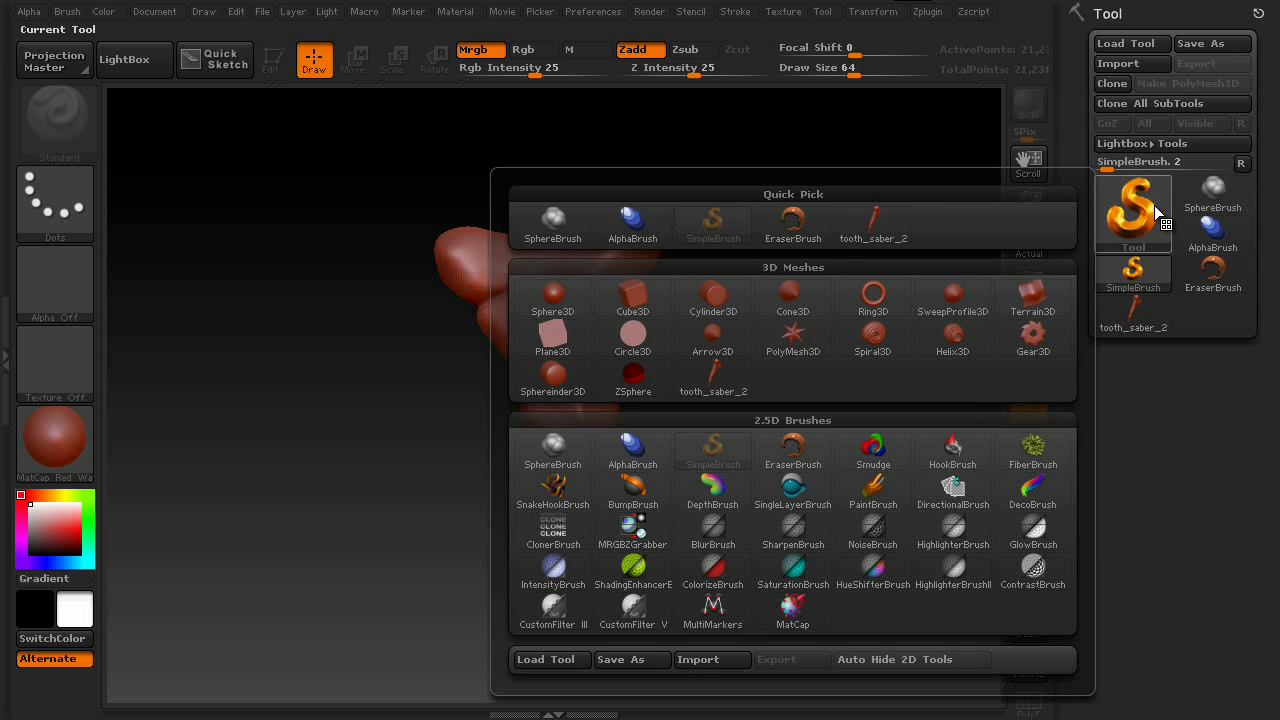
pyautogui.click(576, 345)
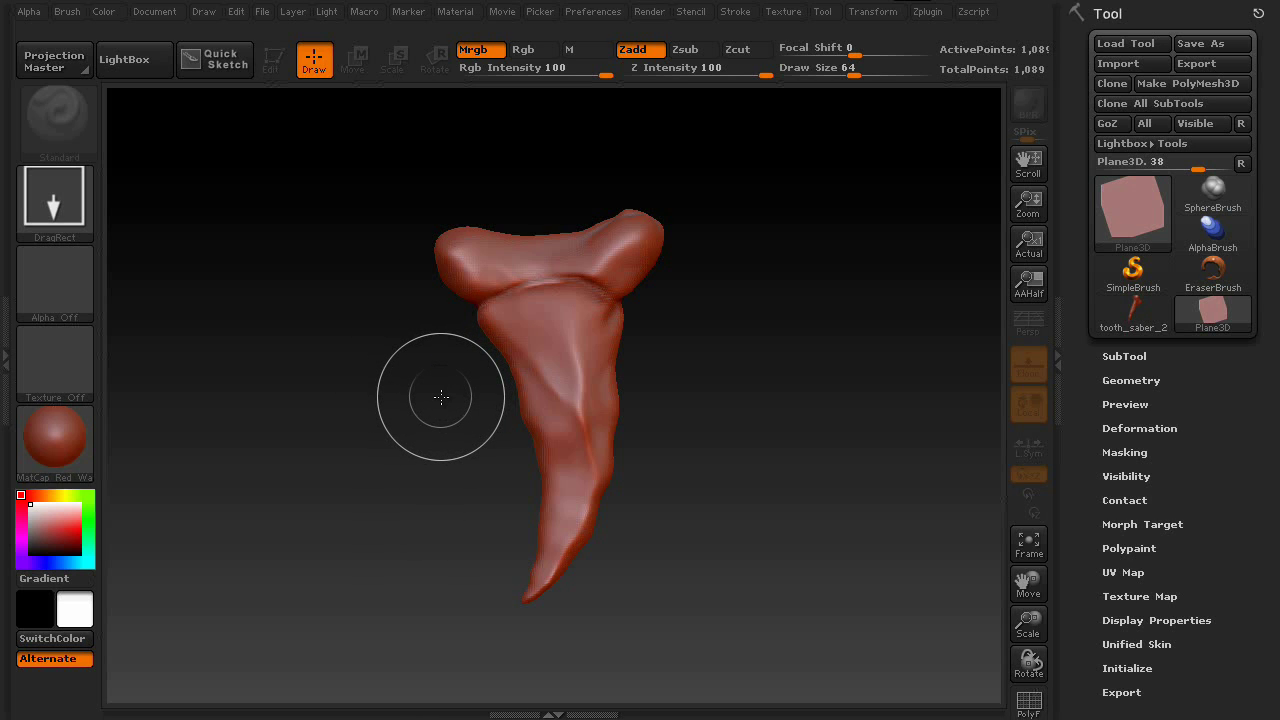
# Clear the canvas, draw the plane in Edit mode, and convert it to PM3D_Plane3D_1
pyautogui.hotkey('ctrl', 'n')
pyautogui.moveTo(466, 271); pyautogui.dragTo(471, 682)
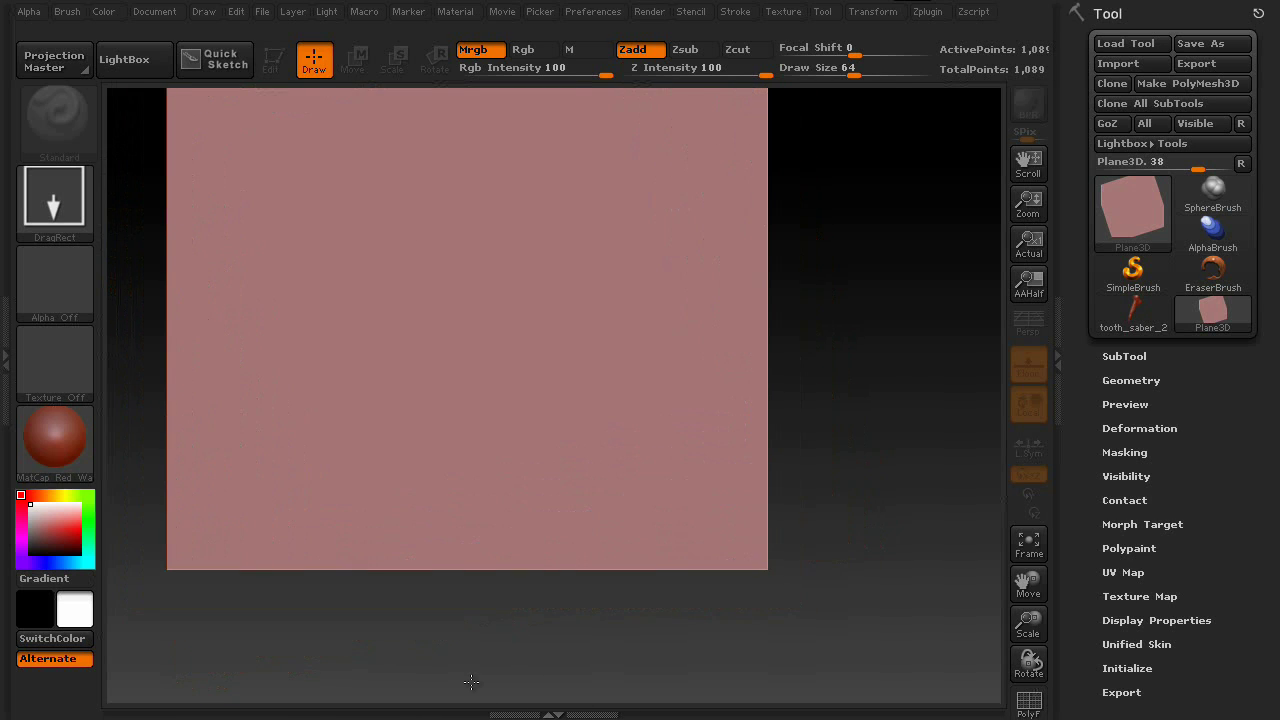
pyautogui.click(271, 59)
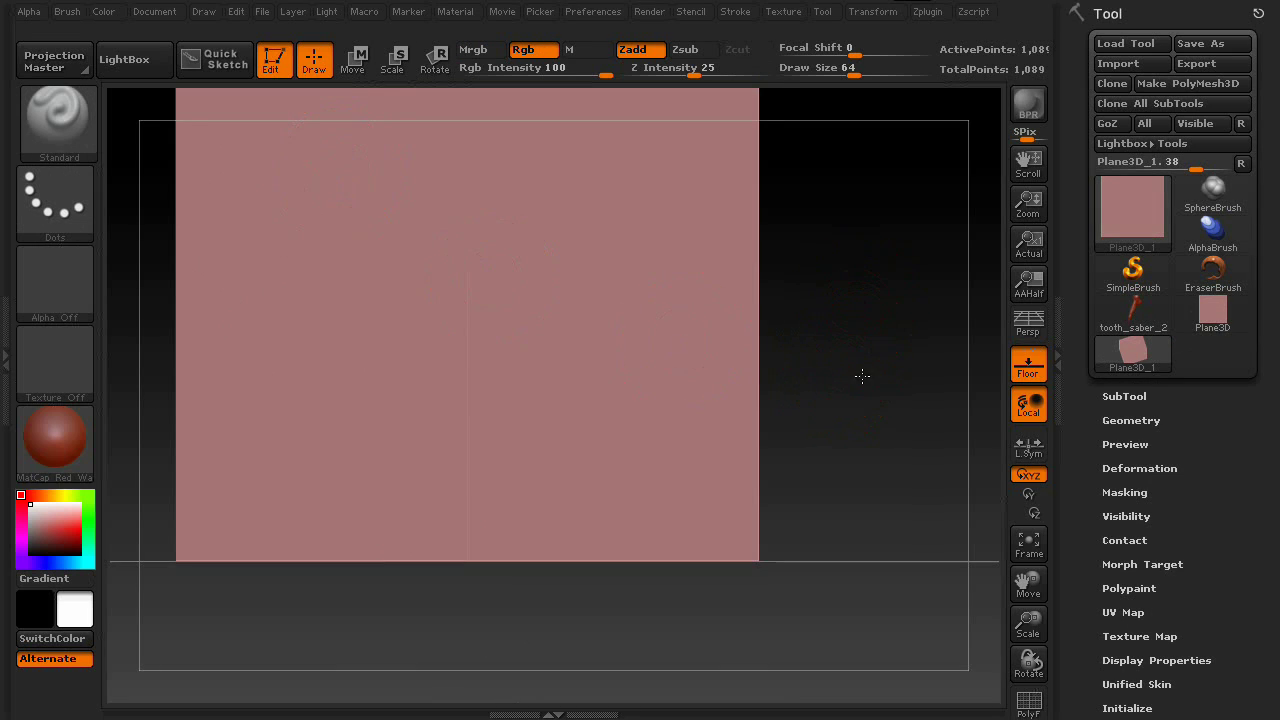
pyautogui.moveTo(862, 375); pyautogui.dragTo(975, 418)
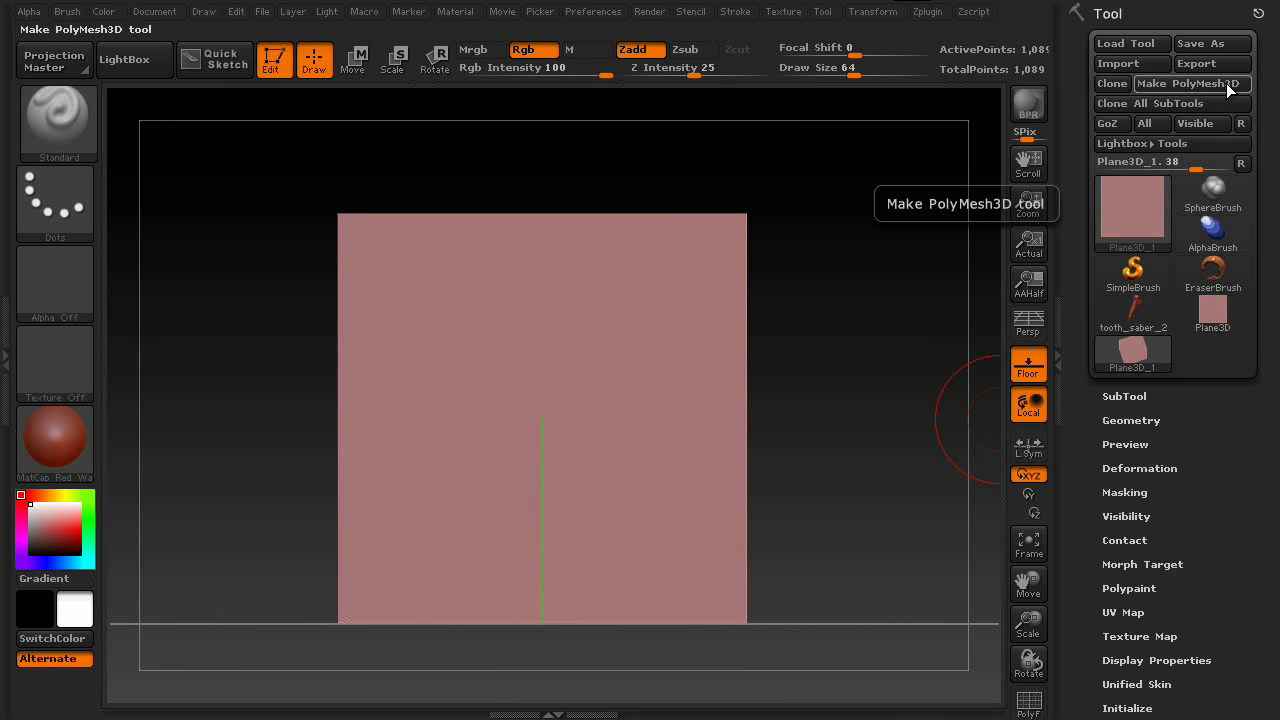
pyautogui.click(1193, 82)
# Insert tooth_saber_2 as a subtool of PM3D_Plane3D_1 and angle the view over the grid
pyautogui.click(1125, 397)
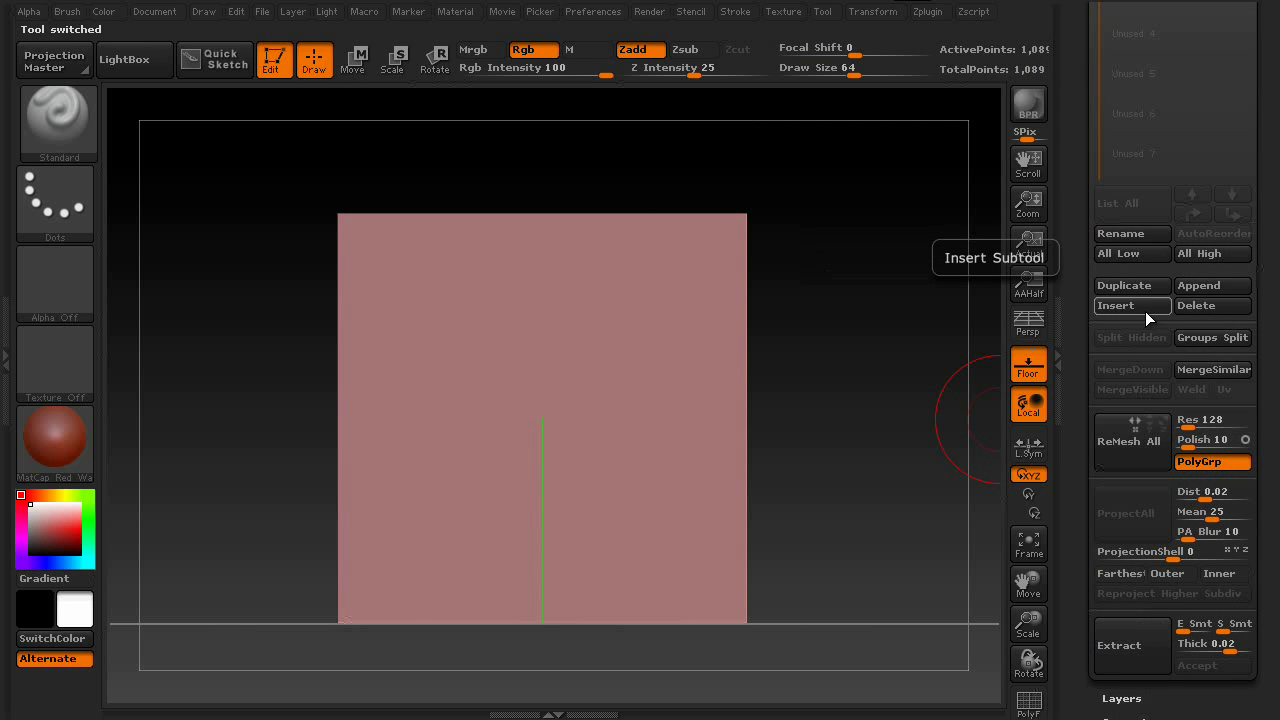
pyautogui.click(1146, 304)
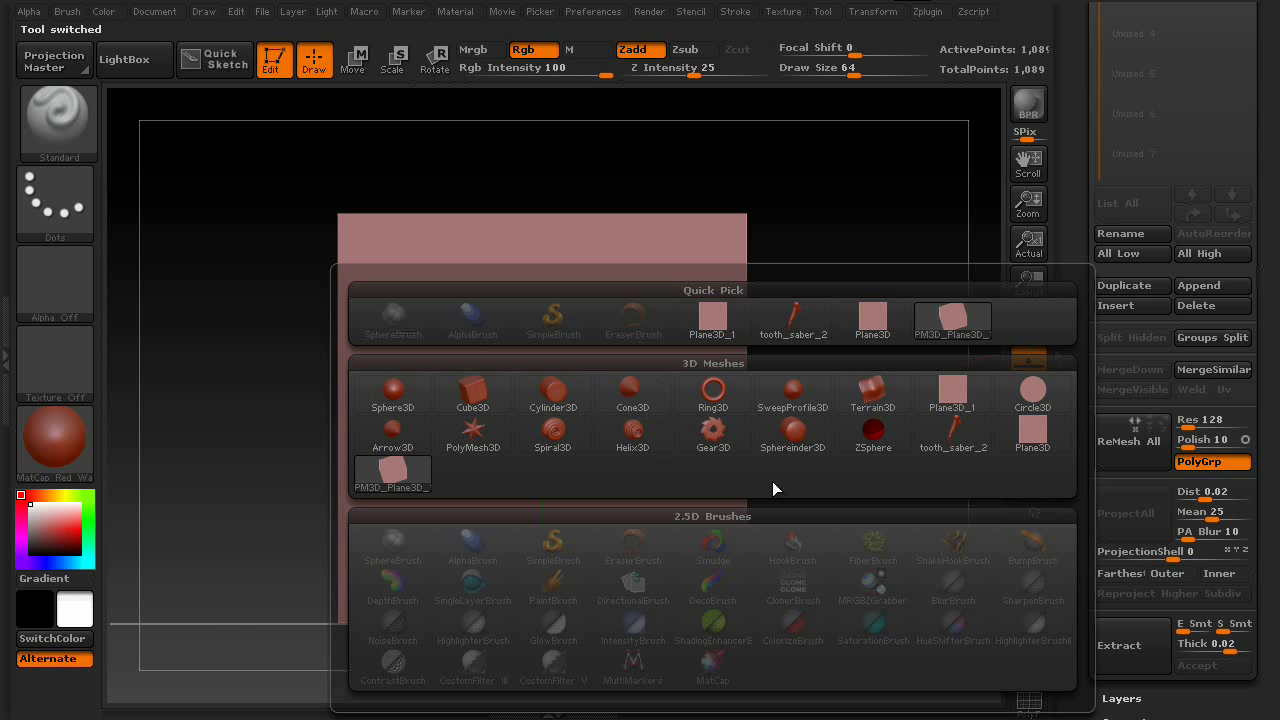
pyautogui.click(962, 443)
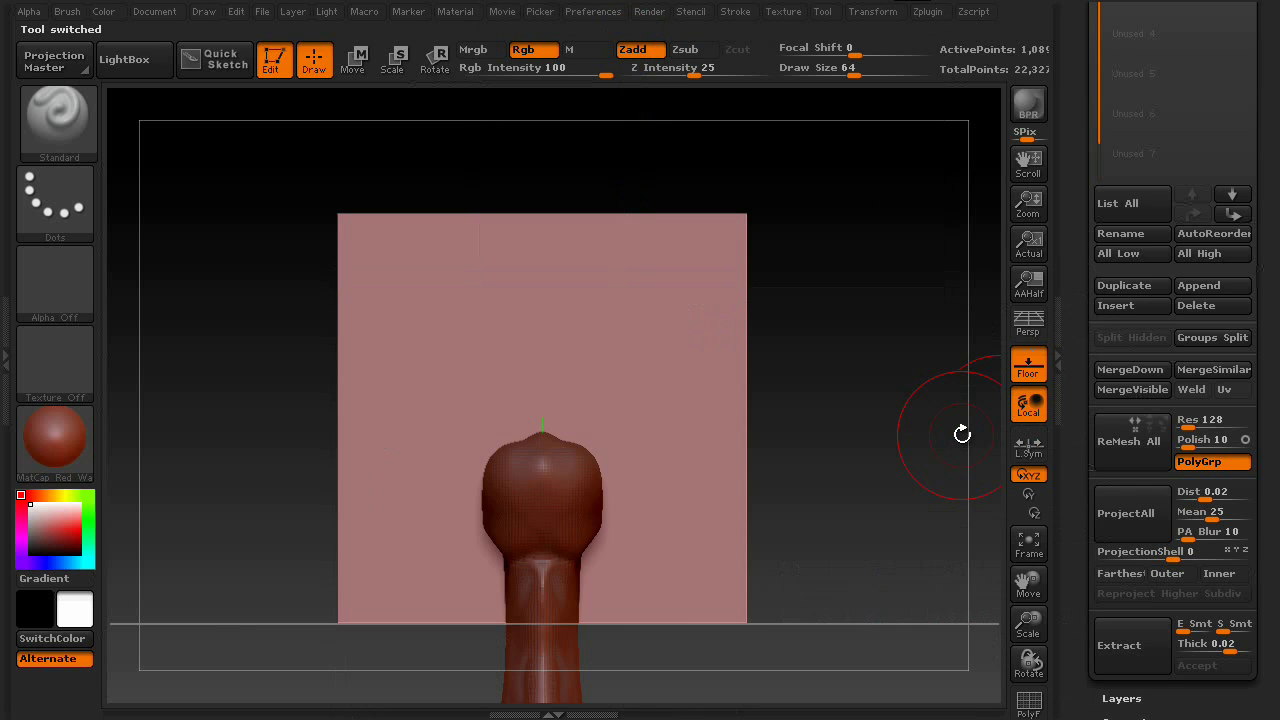
pyautogui.moveTo(814, 471); pyautogui.dragTo(720, 471)
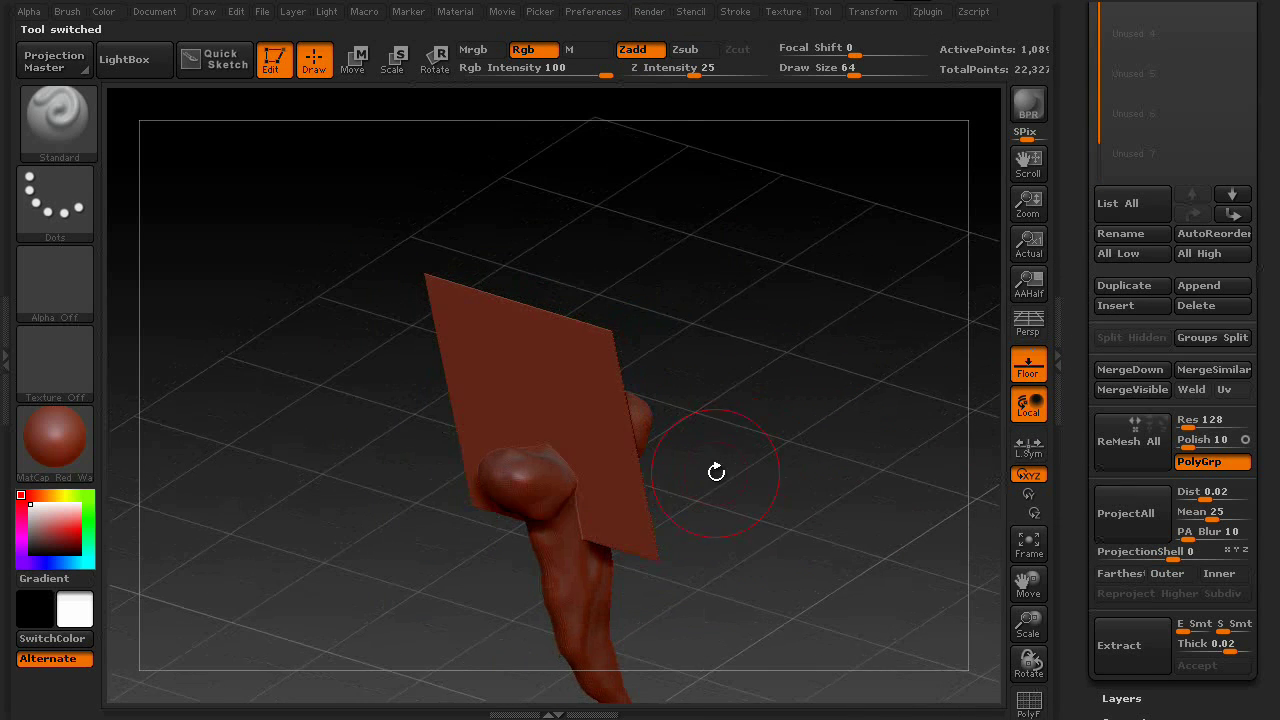
pyautogui.moveTo(863, 431); pyautogui.dragTo(920, 306)
# Select the tooth_saber_2 subtool and resize it to a standard size under Deformation
pyautogui.moveTo(1076, 131); pyautogui.dragTo(1078, 240)
pyautogui.moveTo(1144, 298)
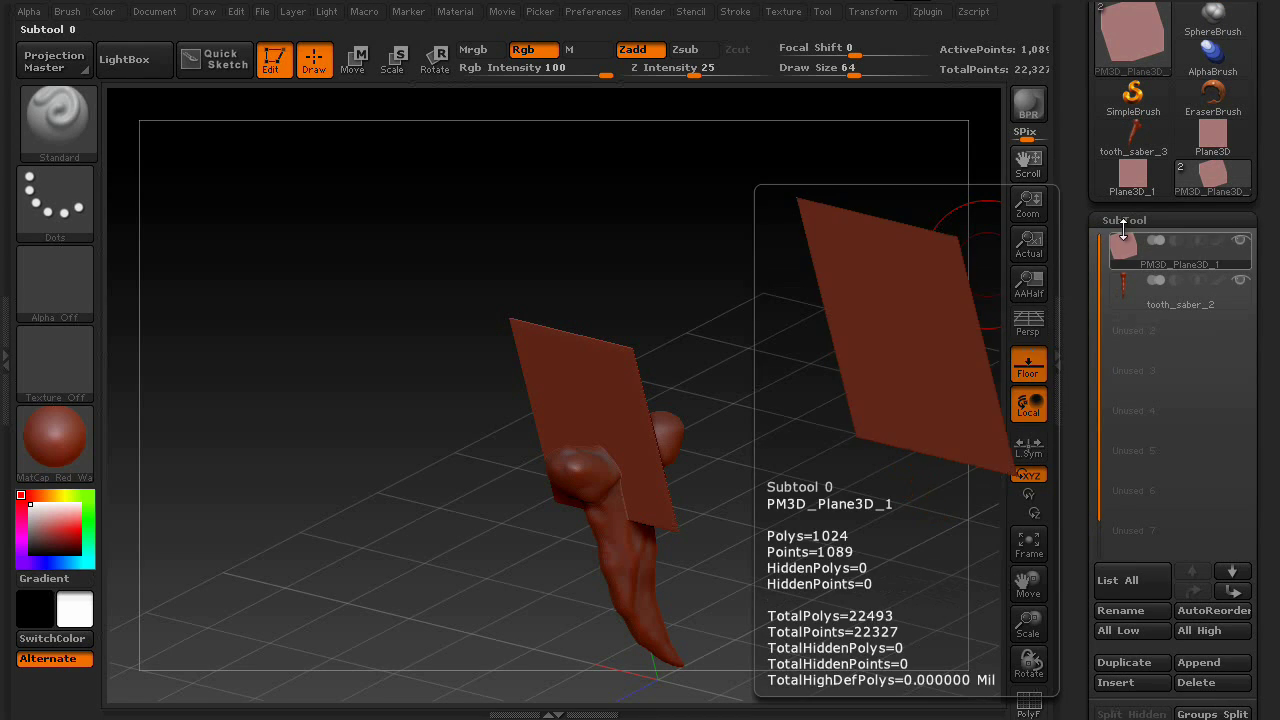
pyautogui.click(1135, 297)
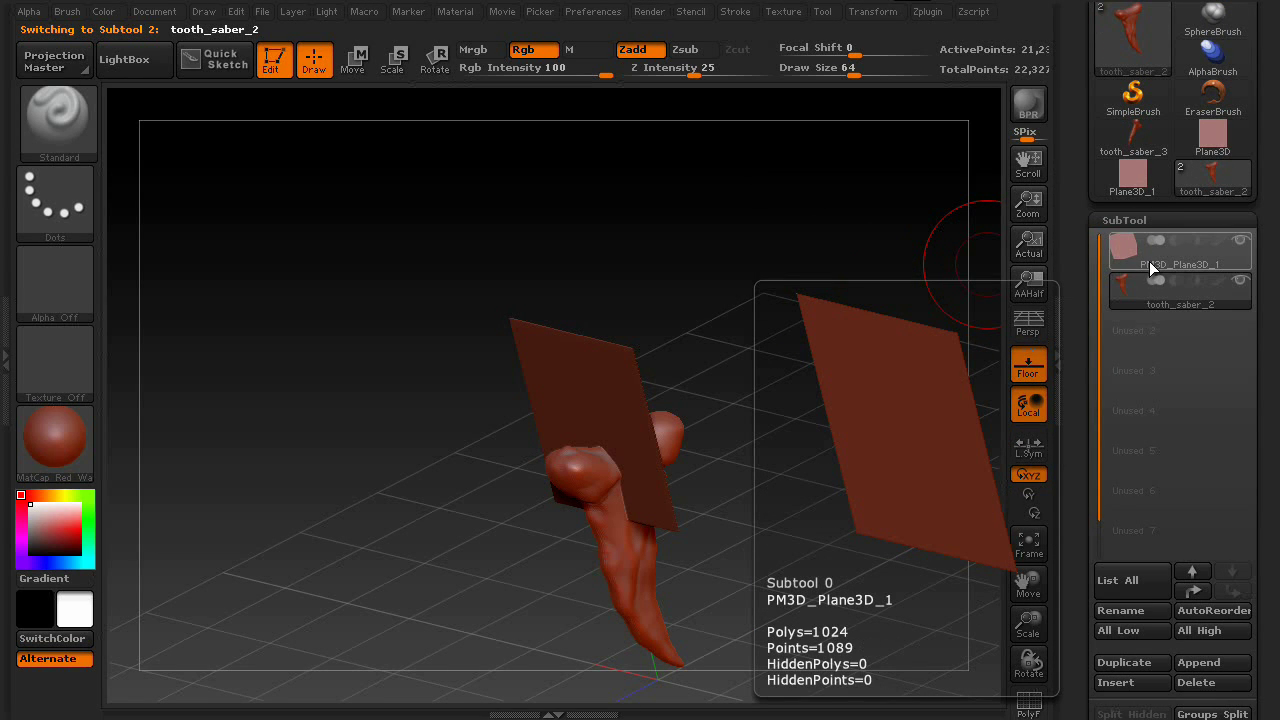
pyautogui.moveTo(1075, 334); pyautogui.dragTo(1082, 121)
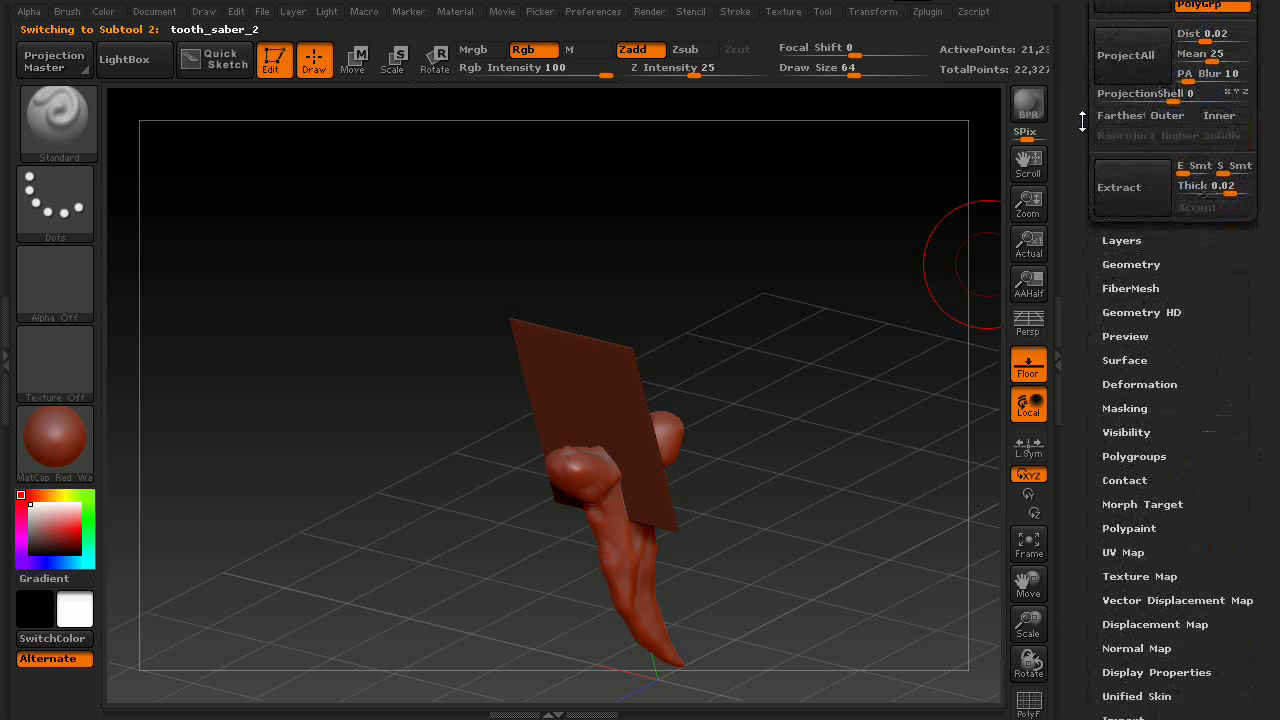
pyautogui.click(1137, 384)
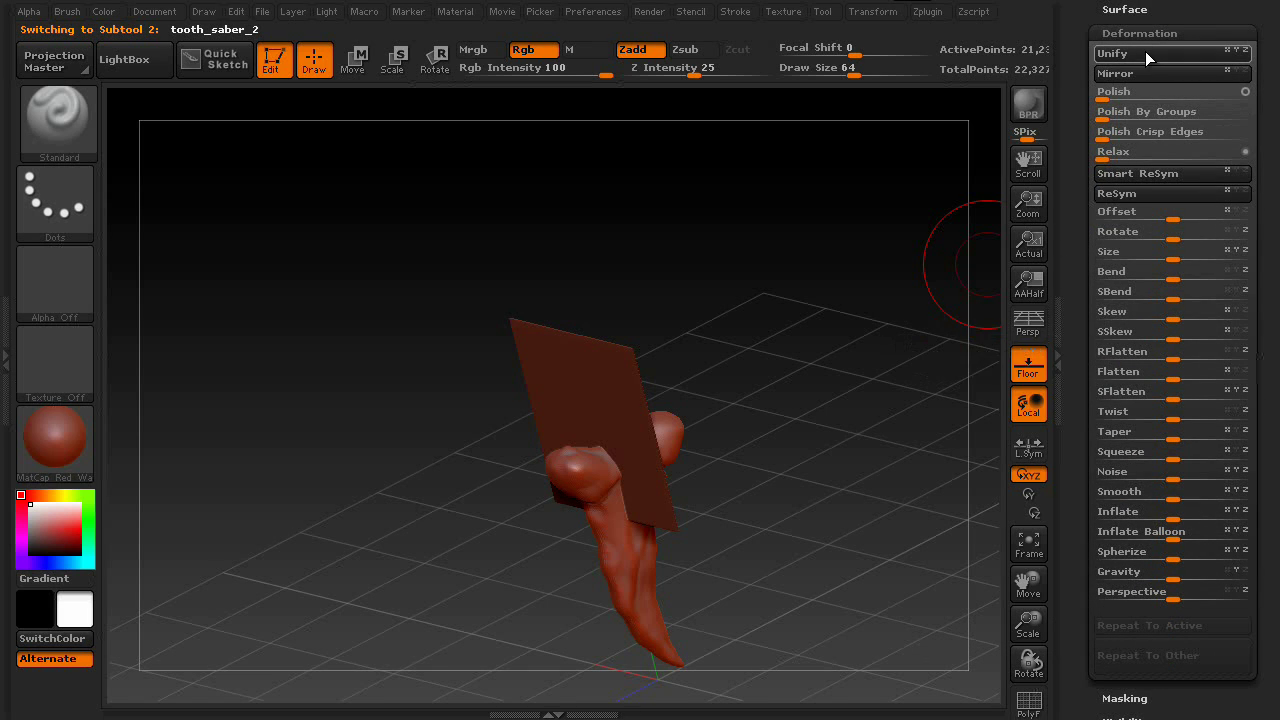
pyautogui.click(1145, 51)
# Orbit the view to see the tooth and its plane at an angle
pyautogui.moveTo(763, 451)
pyautogui.mouseDown()
pyautogui.moveTo(849, 443)
pyautogui.moveTo(735, 440)
pyautogui.mouseUp()
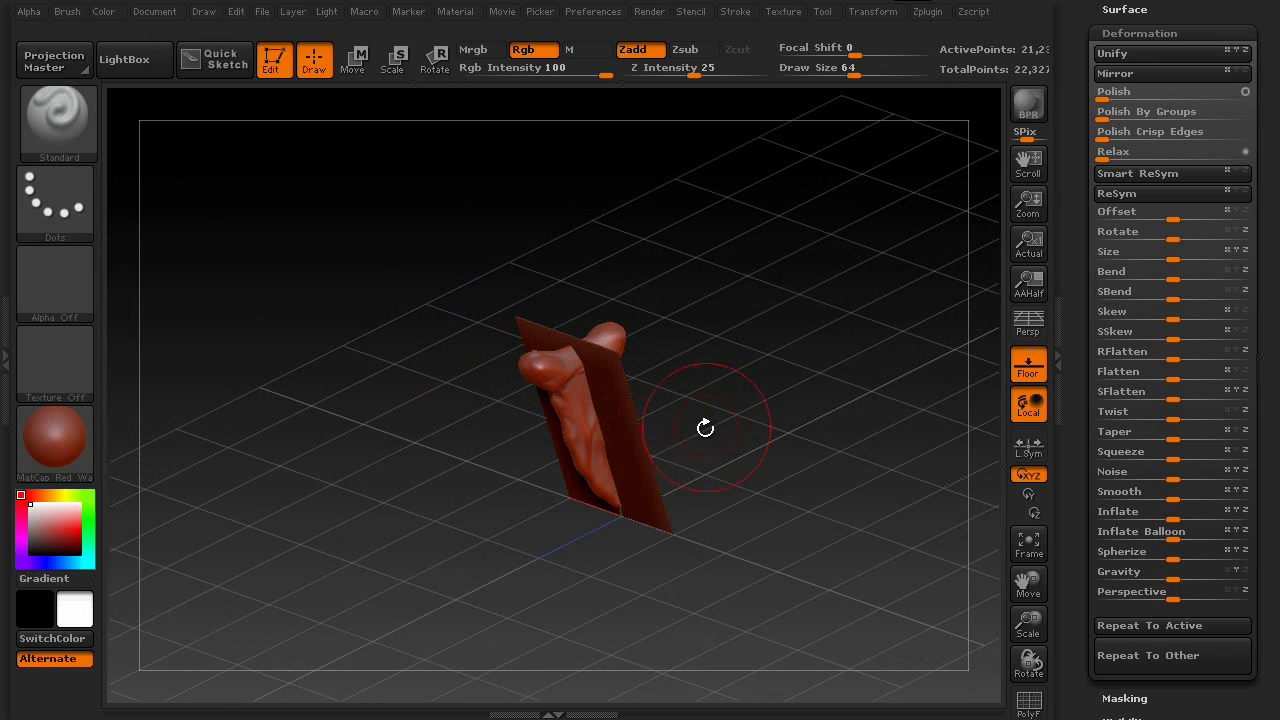
pyautogui.moveTo(766, 366)
pyautogui.mouseDown()
pyautogui.moveTo(690, 372)
pyautogui.moveTo(781, 378)
pyautogui.mouseUp()
pyautogui.moveTo(743, 471); pyautogui.dragTo(751, 383)
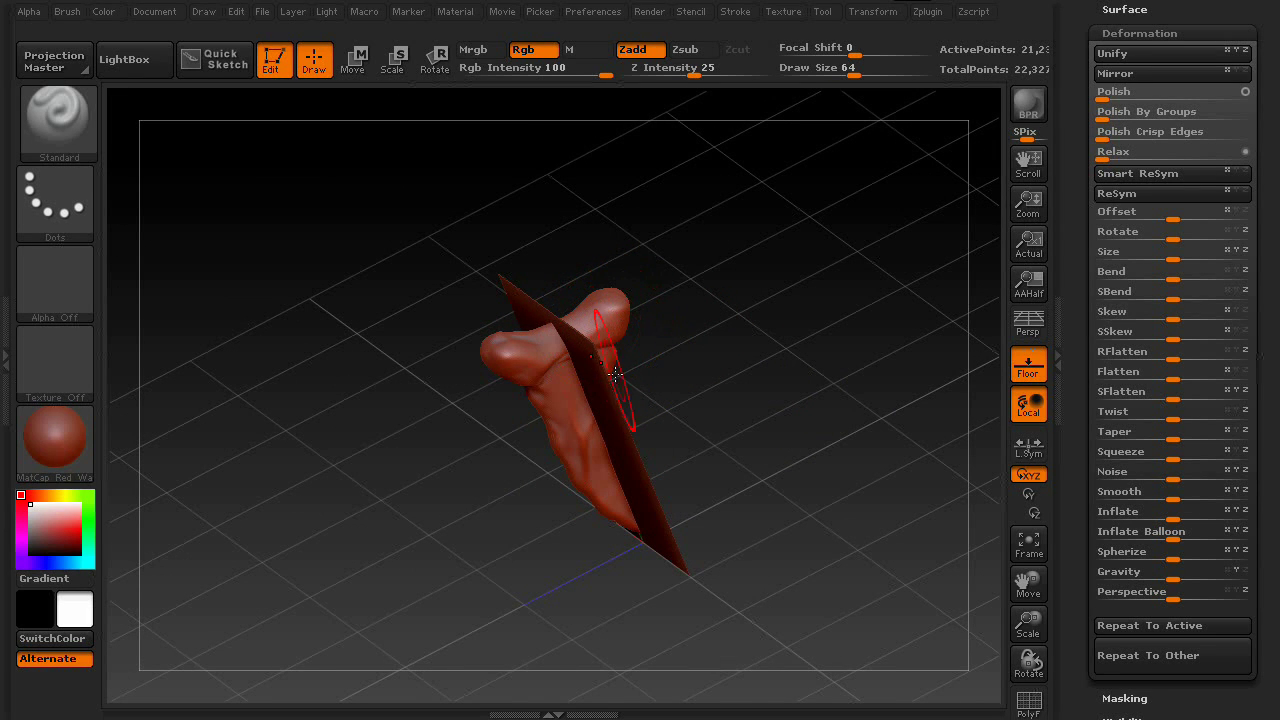
pyautogui.moveTo(615, 373); pyautogui.dragTo(586, 383)
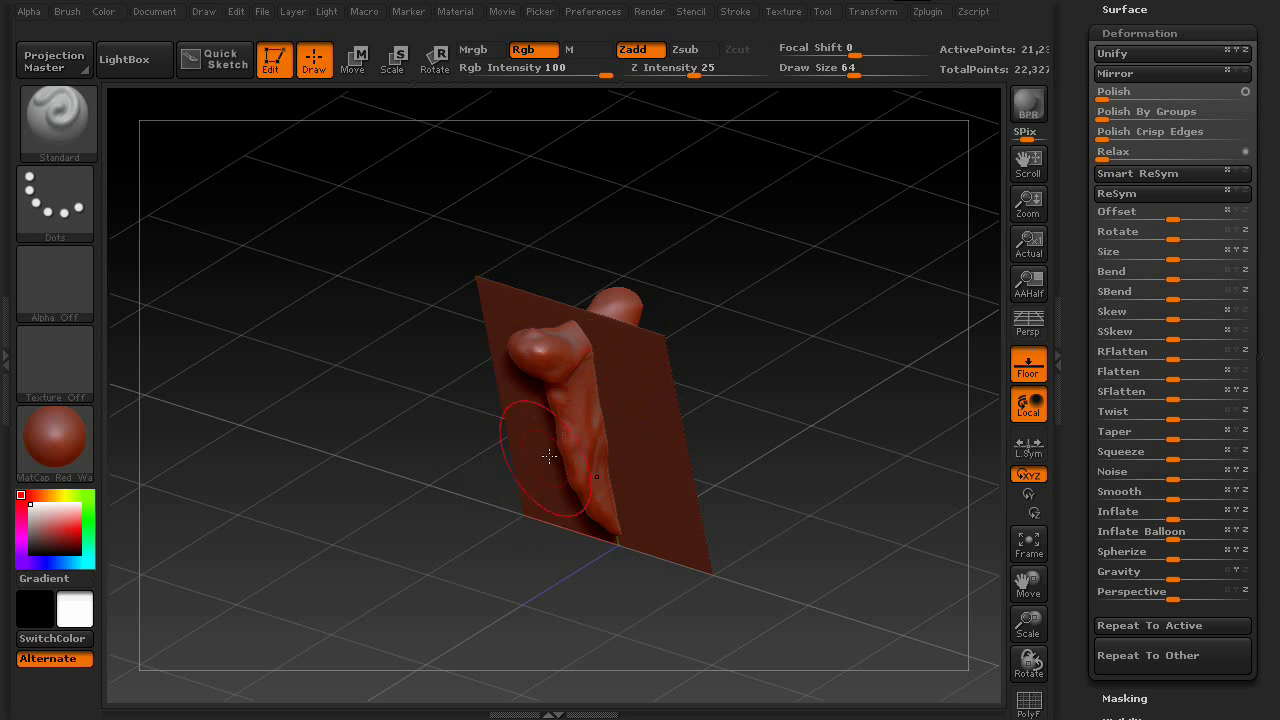
pyautogui.moveTo(735, 432); pyautogui.dragTo(706, 437)
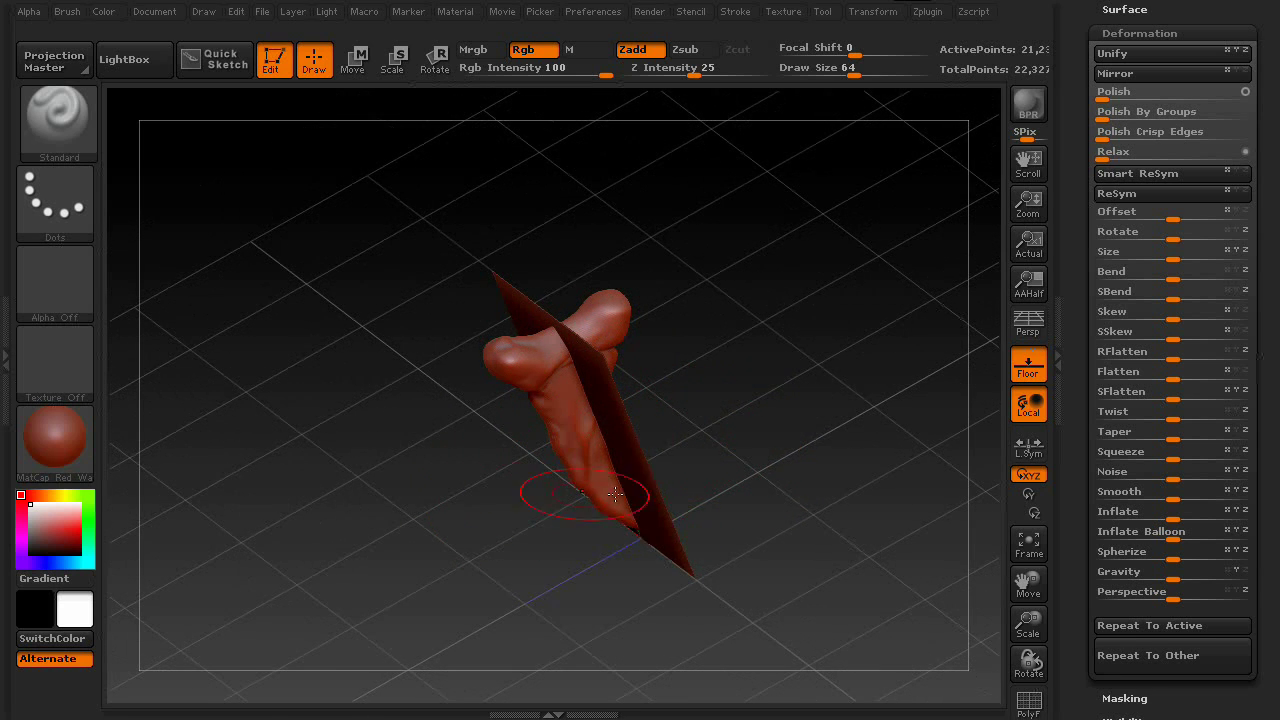
pyautogui.moveTo(543, 491); pyautogui.dragTo(960, 430)
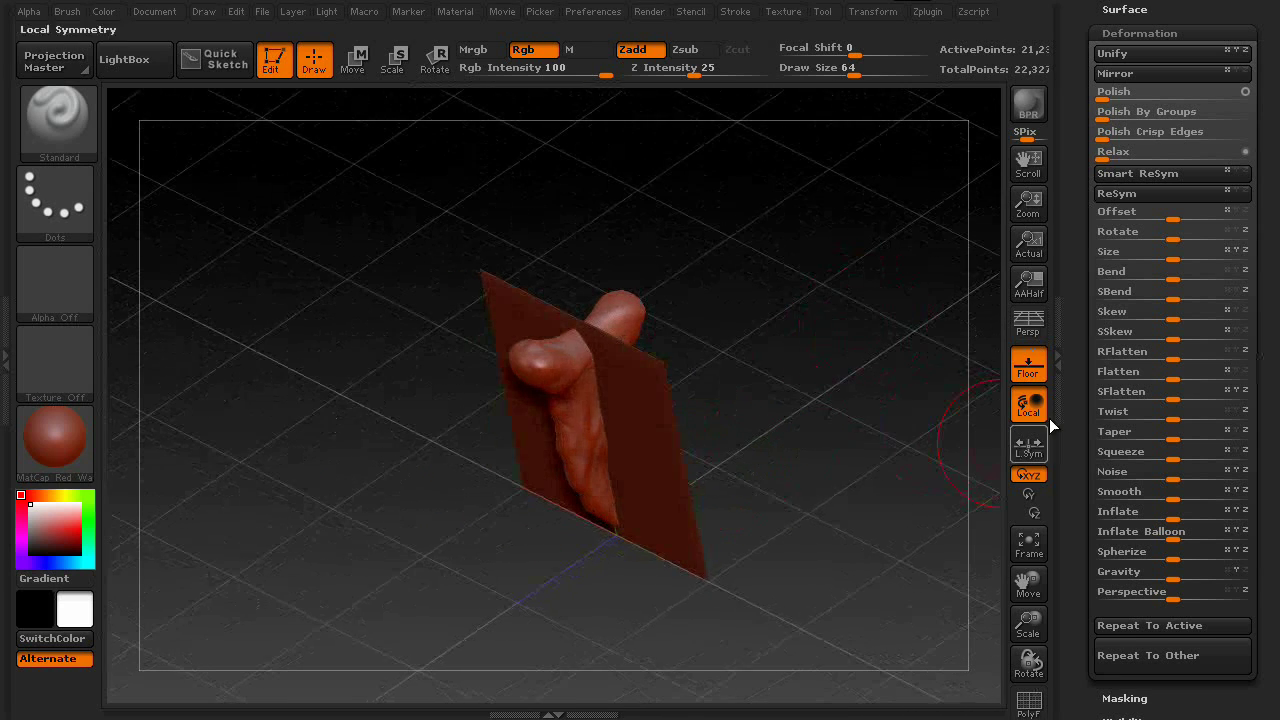
# Collapse the Deformation options and switch the transpose tool to Rotate
pyautogui.click(1140, 33)
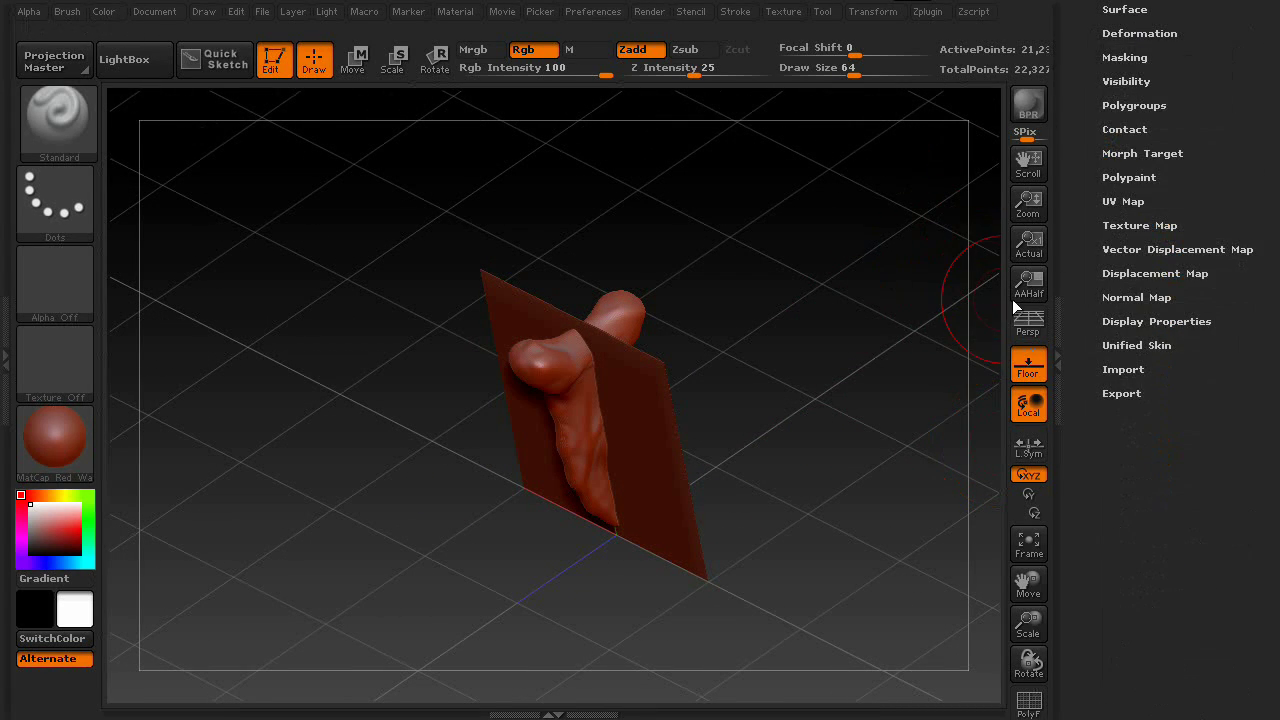
pyautogui.click(353, 62)
pyautogui.moveTo(666, 343); pyautogui.dragTo(742, 353)
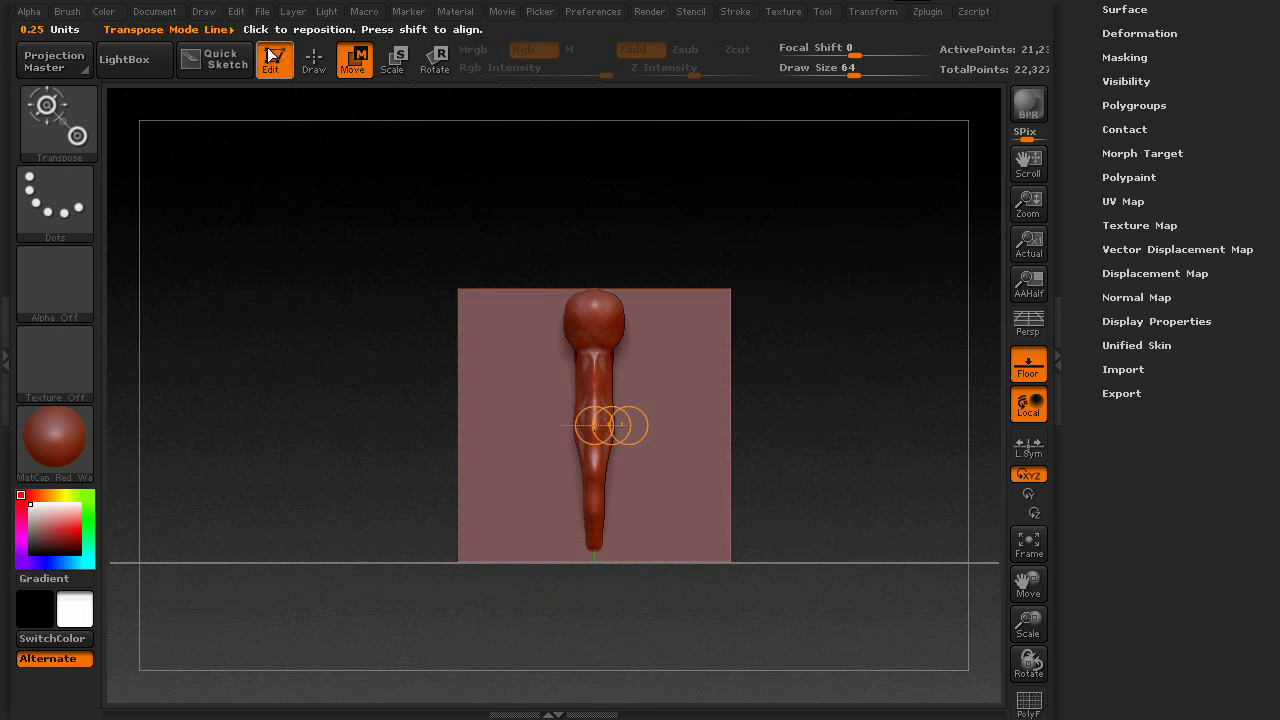
pyautogui.click(435, 62)
pyautogui.moveTo(655, 425)
pyautogui.mouseDown()
pyautogui.moveTo(800, 420)
pyautogui.moveTo(631, 356)
pyautogui.moveTo(797, 322)
pyautogui.mouseUp()
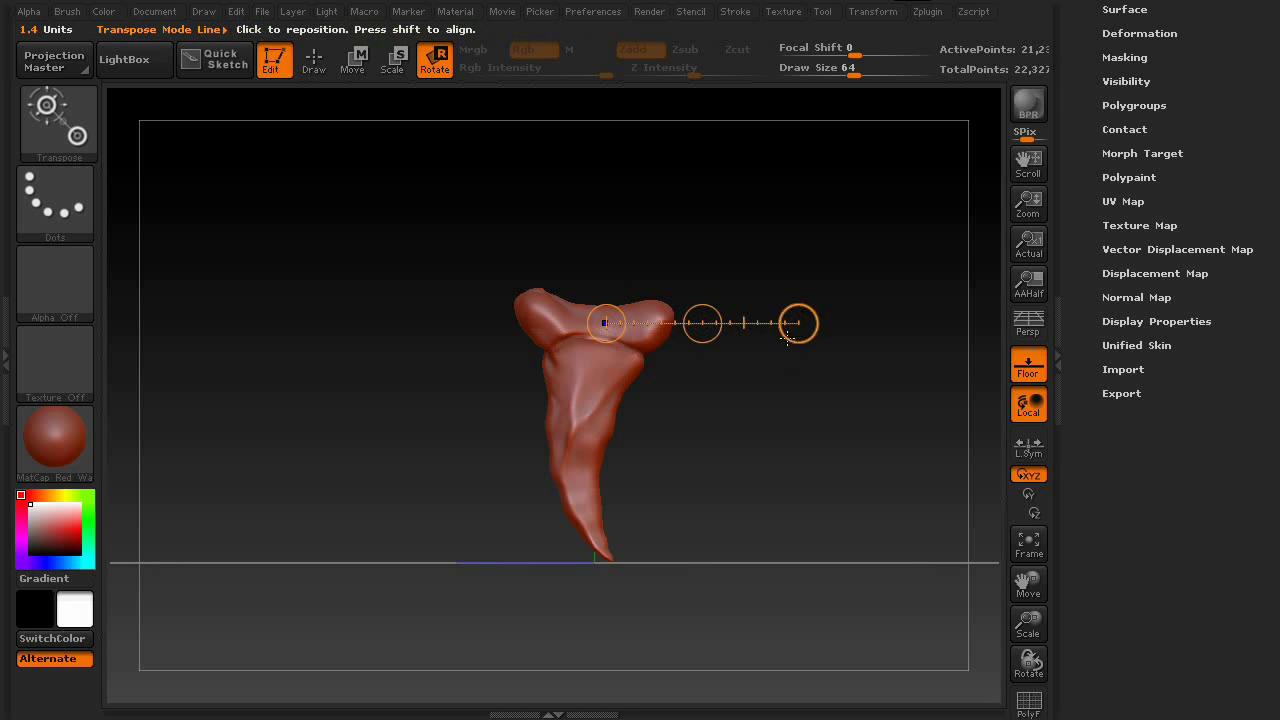
# Trial-rotate the tooth along a transpose line, undo it, and redraw the line across the crown
pyautogui.moveTo(800, 420); pyautogui.dragTo(762, 585)
pyautogui.keyDown('alt'); pyautogui.moveTo(749, 466); pyautogui.dragTo(783, 463); pyautogui.keyUp('alt')
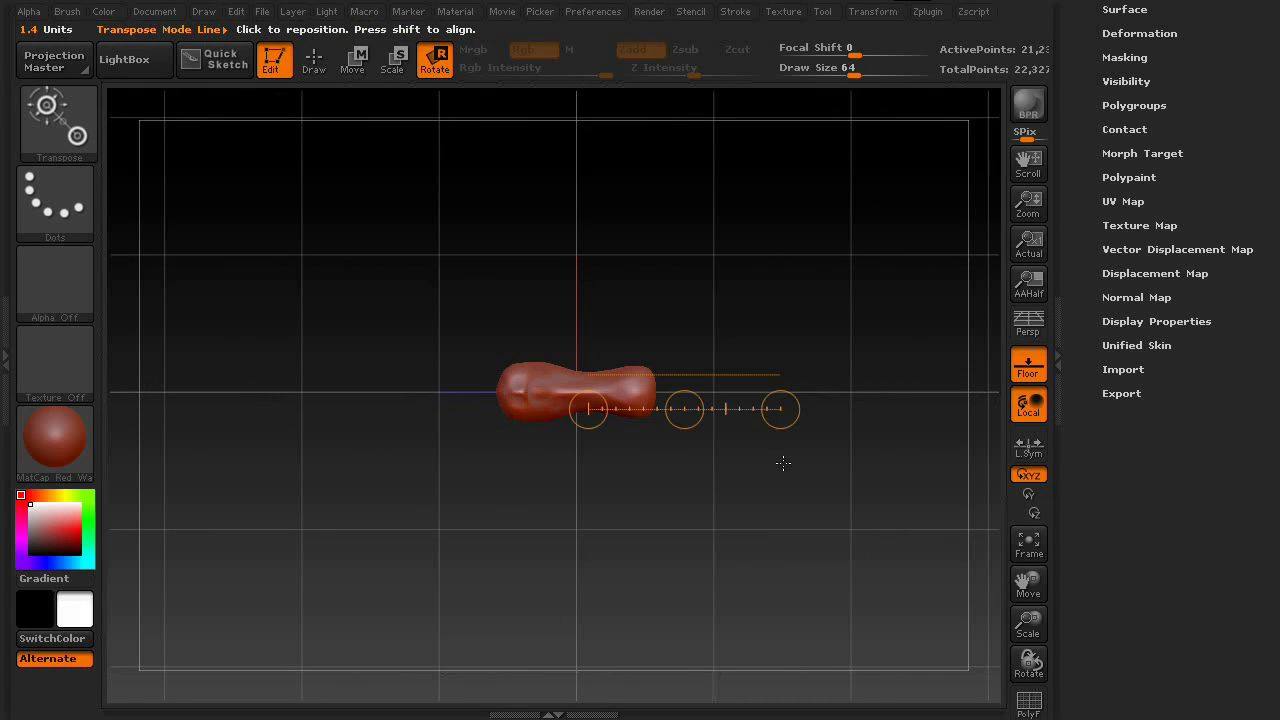
pyautogui.moveTo(783, 412); pyautogui.dragTo(752, 490)
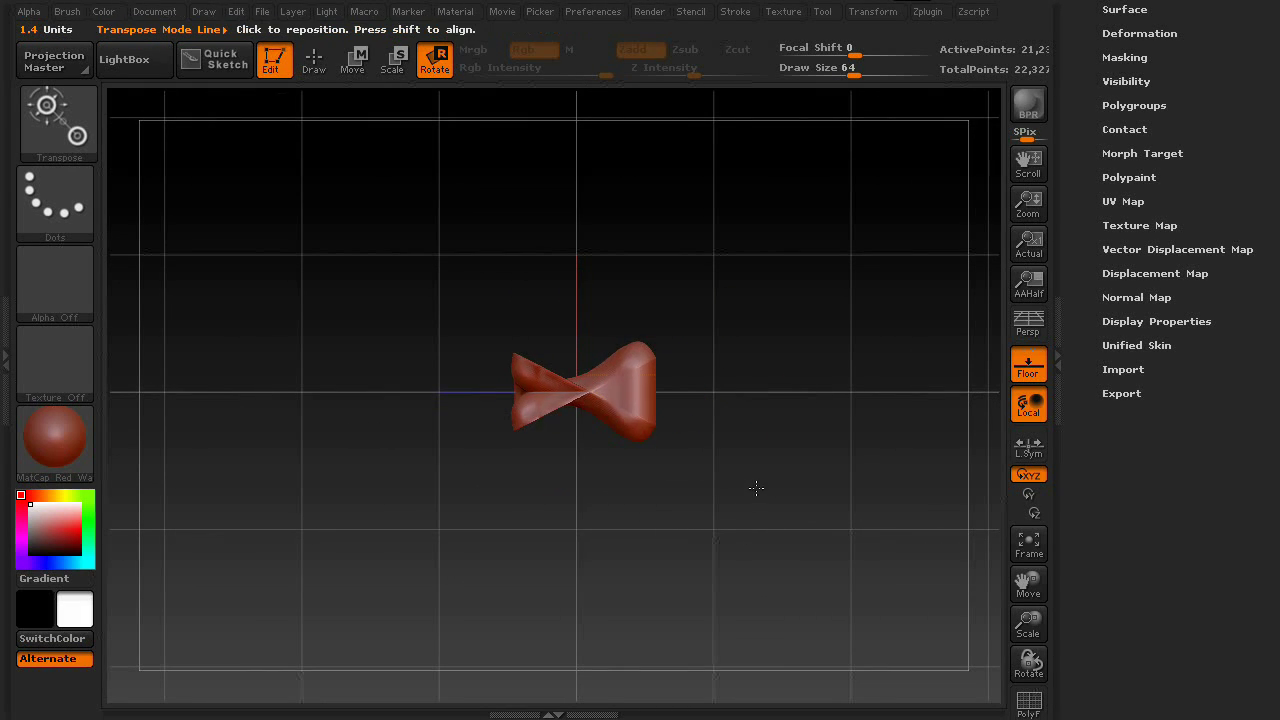
pyautogui.hotkey('ctrl', 'z')
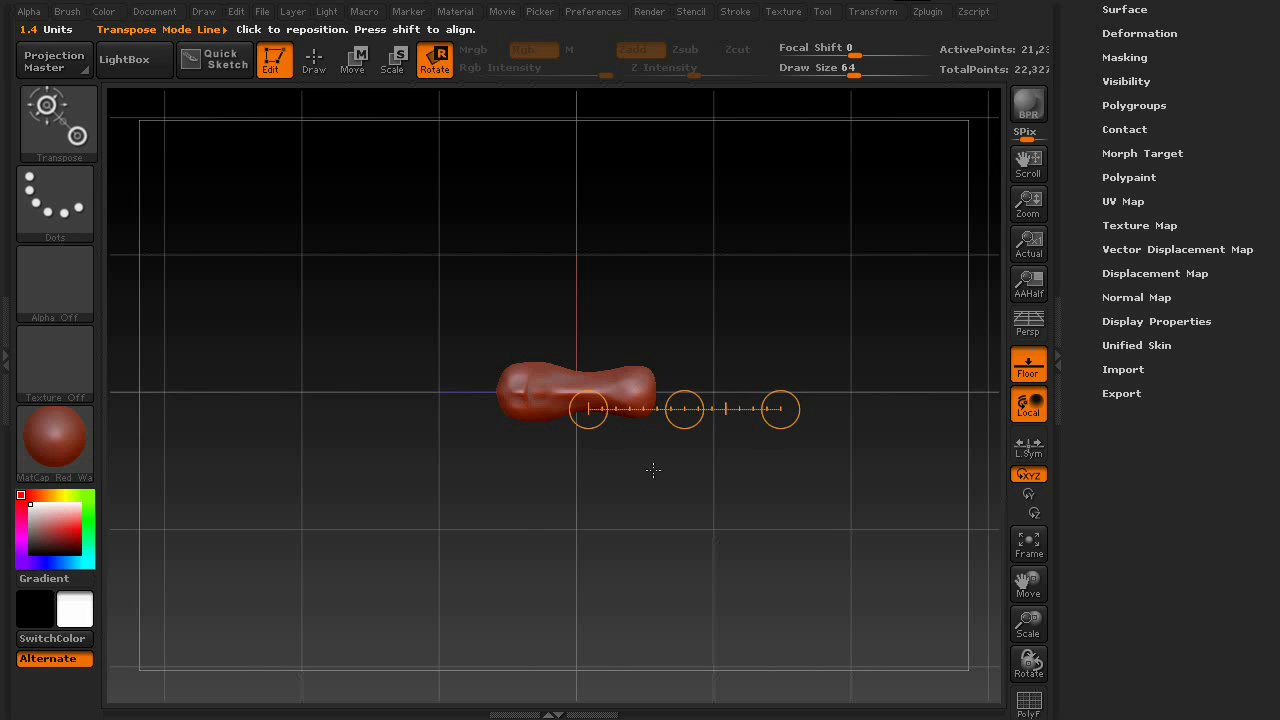
pyautogui.moveTo(551, 376); pyautogui.dragTo(633, 376)
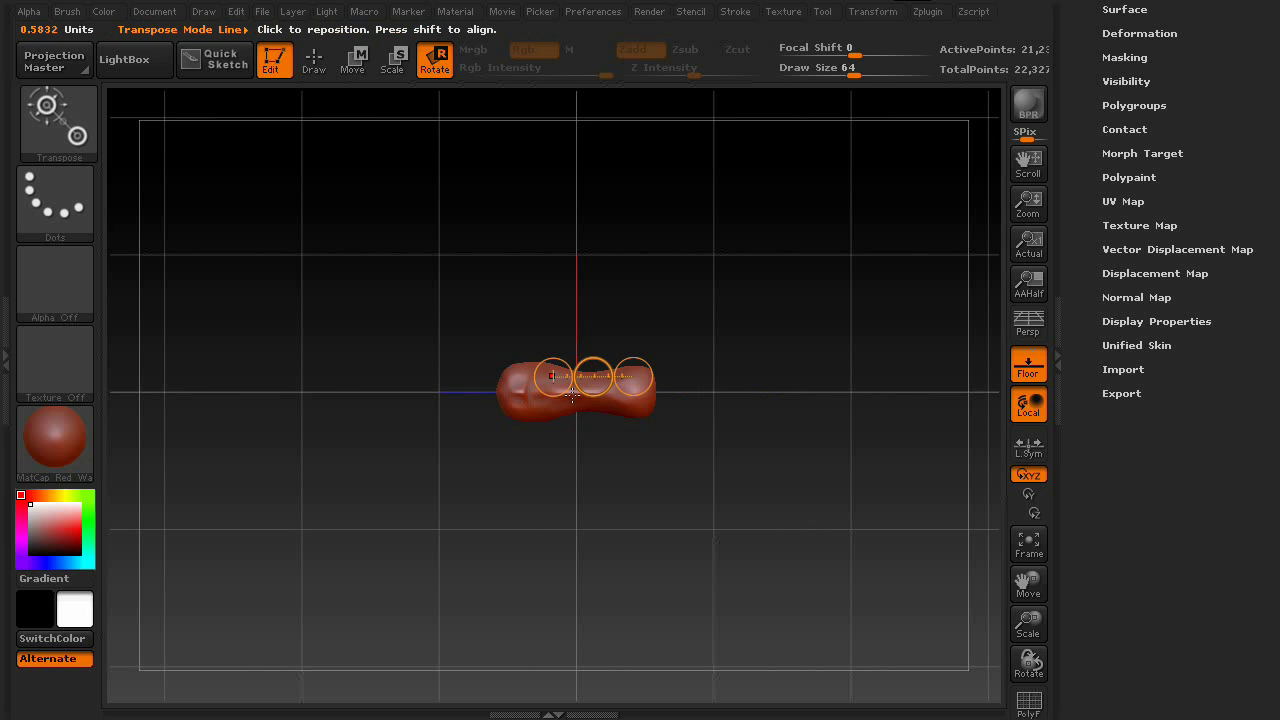
pyautogui.moveTo(469, 395); pyautogui.dragTo(565, 520)
pyautogui.moveTo(644, 534); pyautogui.dragTo(674, 452)
# In Move mode and front view, slide the tooth slightly left beside the green axis
pyautogui.click(366, 62)
pyautogui.keyDown('shift'); pyautogui.moveTo(798, 590); pyautogui.dragTo(808, 536); pyautogui.keyUp('shift')
pyautogui.keyDown('alt'); pyautogui.moveTo(705, 410); pyautogui.dragTo(720, 443); pyautogui.keyUp('alt')
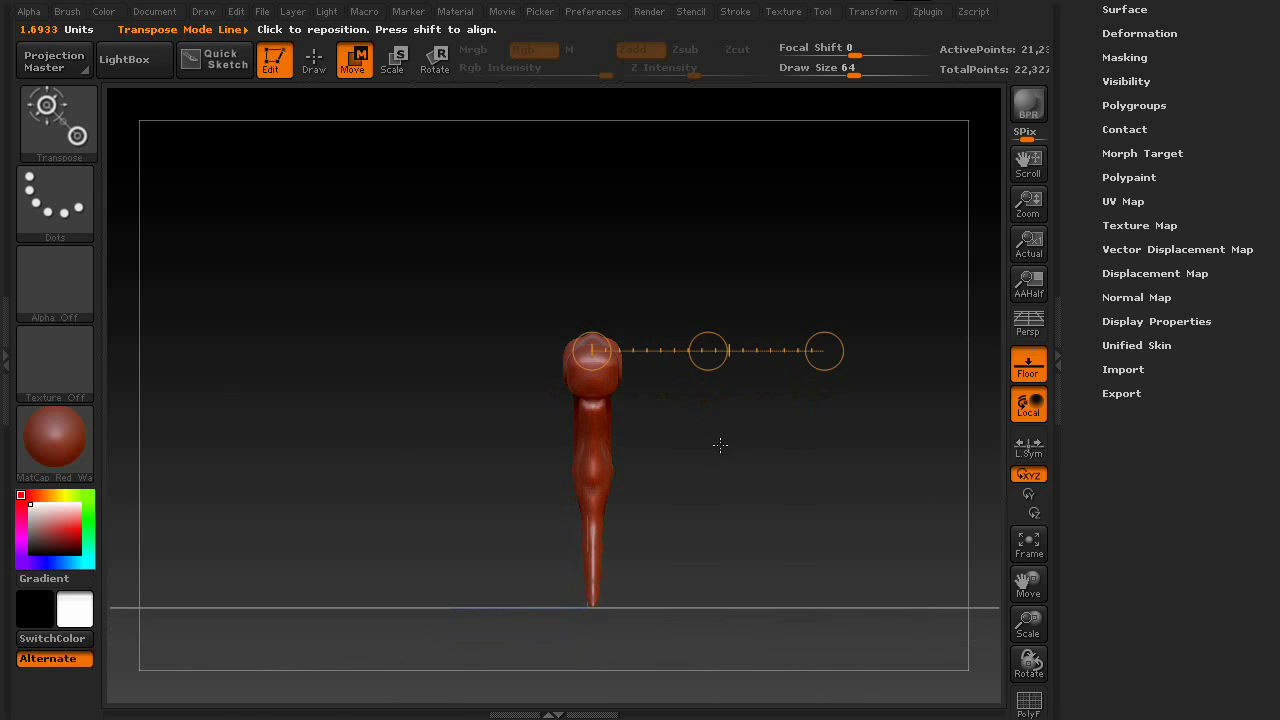
pyautogui.keyDown('alt'); pyautogui.moveTo(696, 538); pyautogui.dragTo(558, 505); pyautogui.keyUp('alt')
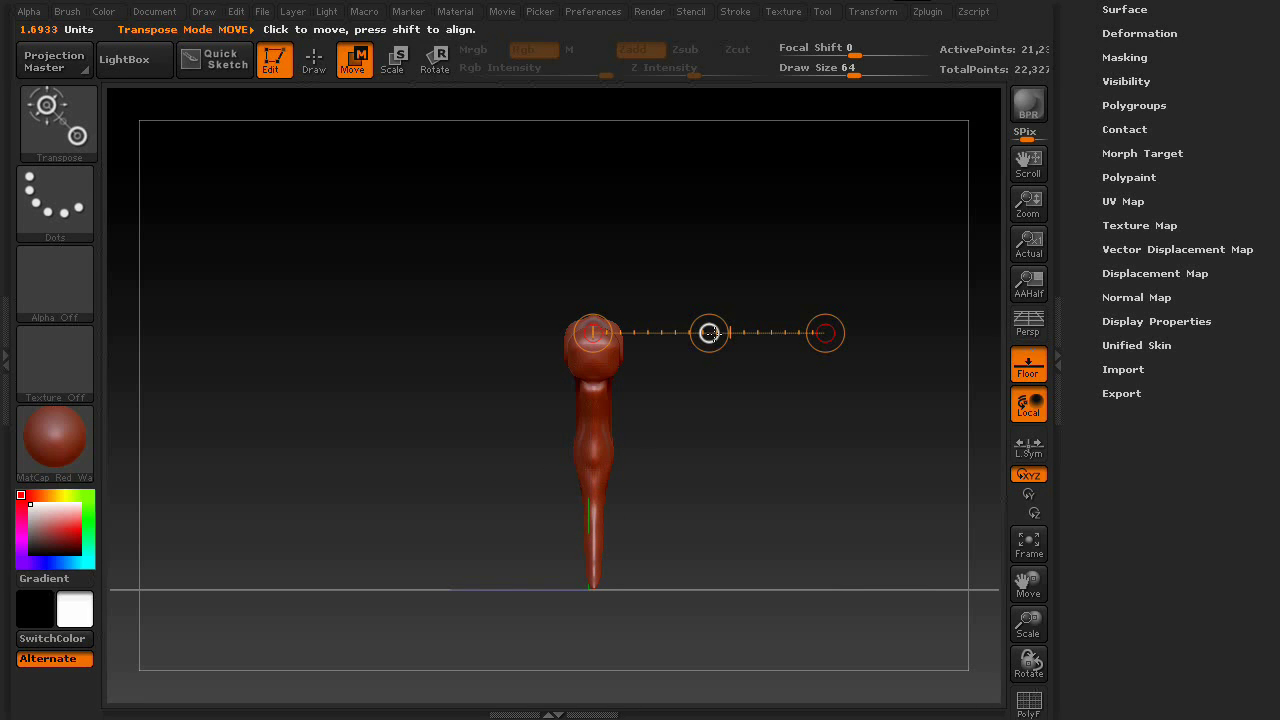
pyautogui.moveTo(709, 331); pyautogui.dragTo(684, 342)
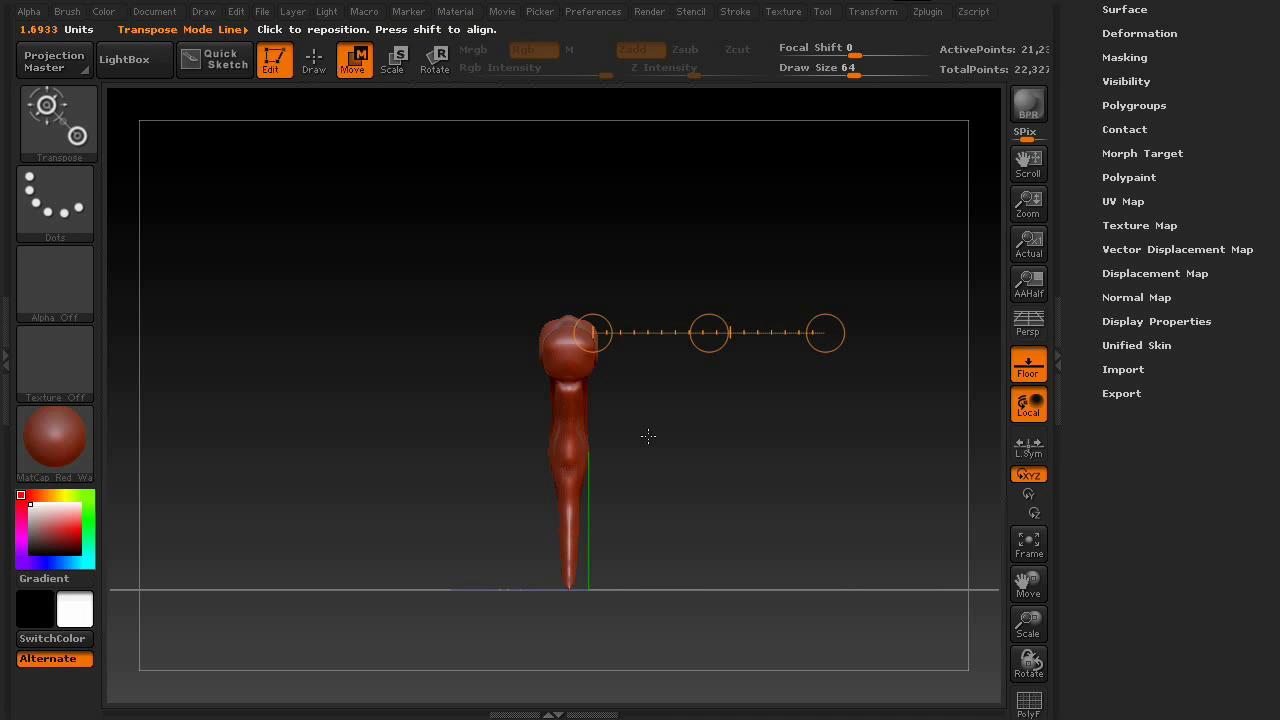
pyautogui.moveTo(720, 333); pyautogui.dragTo(693, 351)
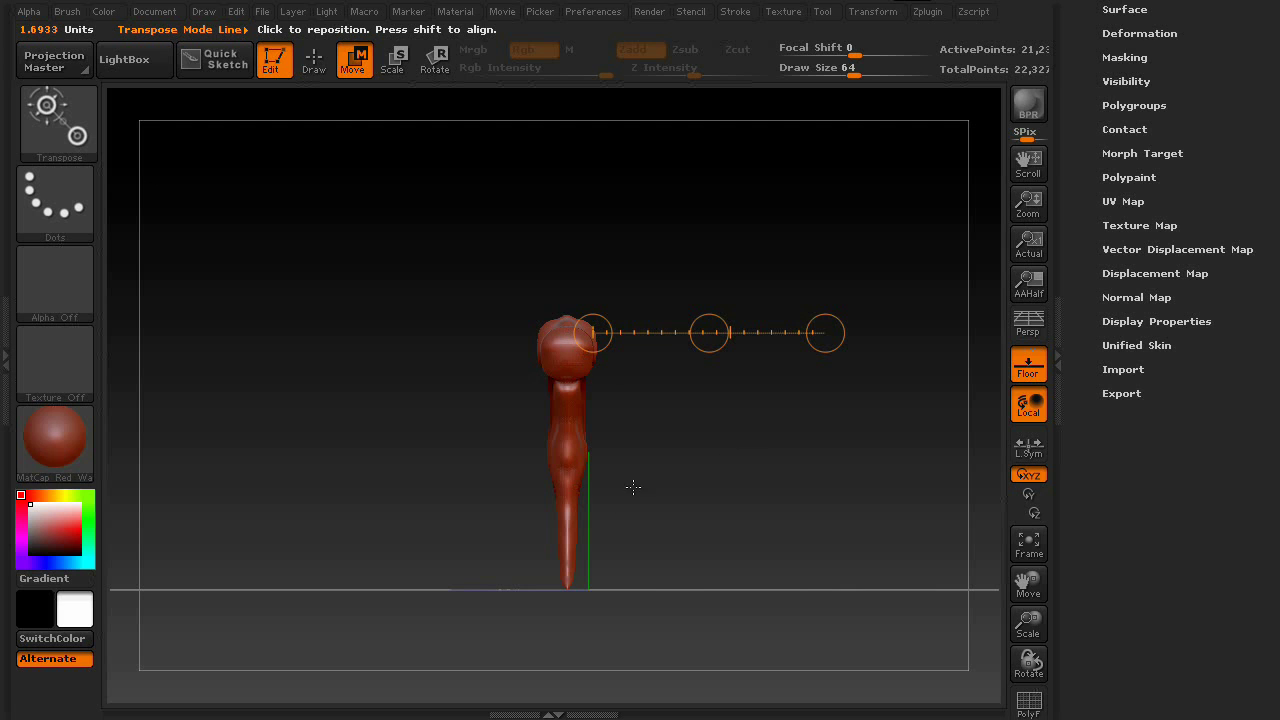
pyautogui.moveTo(633, 487); pyautogui.dragTo(732, 510)
# Draw a Rotate transpose line across the tooth's middle, then bring up the SubTool list
pyautogui.moveTo(828, 426); pyautogui.dragTo(773, 483)
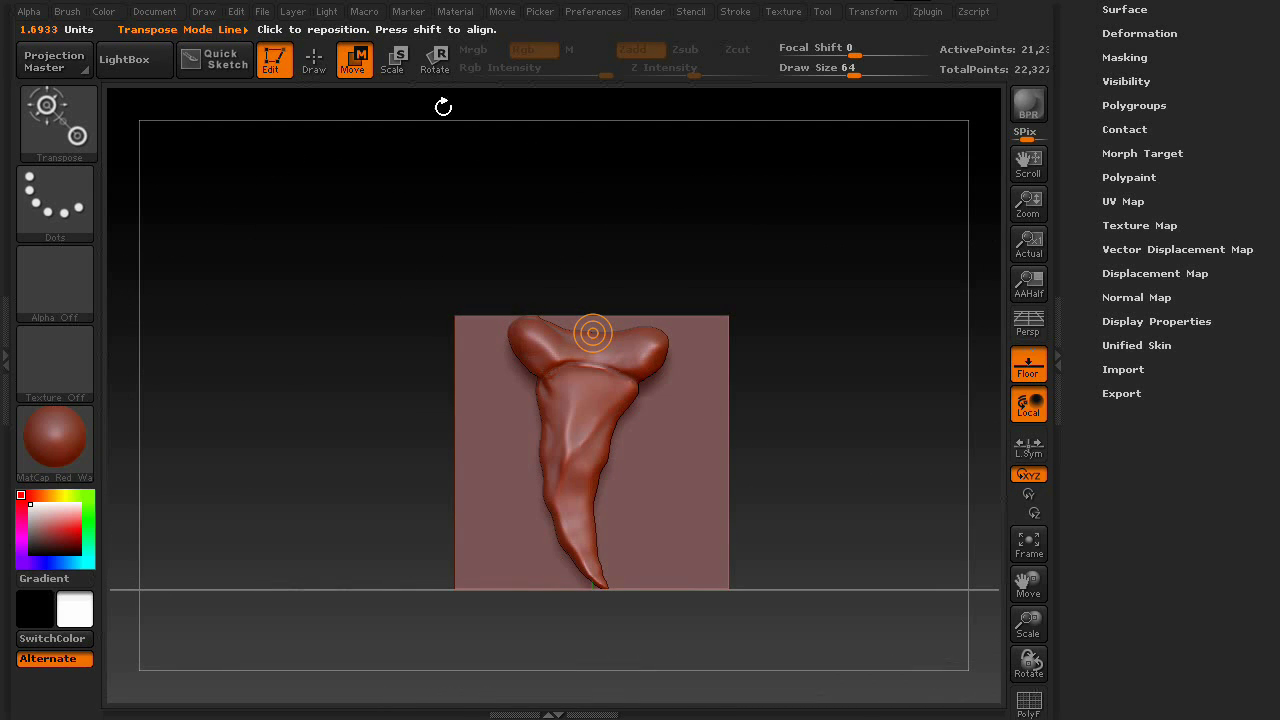
pyautogui.click(435, 60)
pyautogui.moveTo(568, 430)
pyautogui.mouseDown()
pyautogui.moveTo(714, 430)
pyautogui.moveTo(715, 415)
pyautogui.mouseUp()
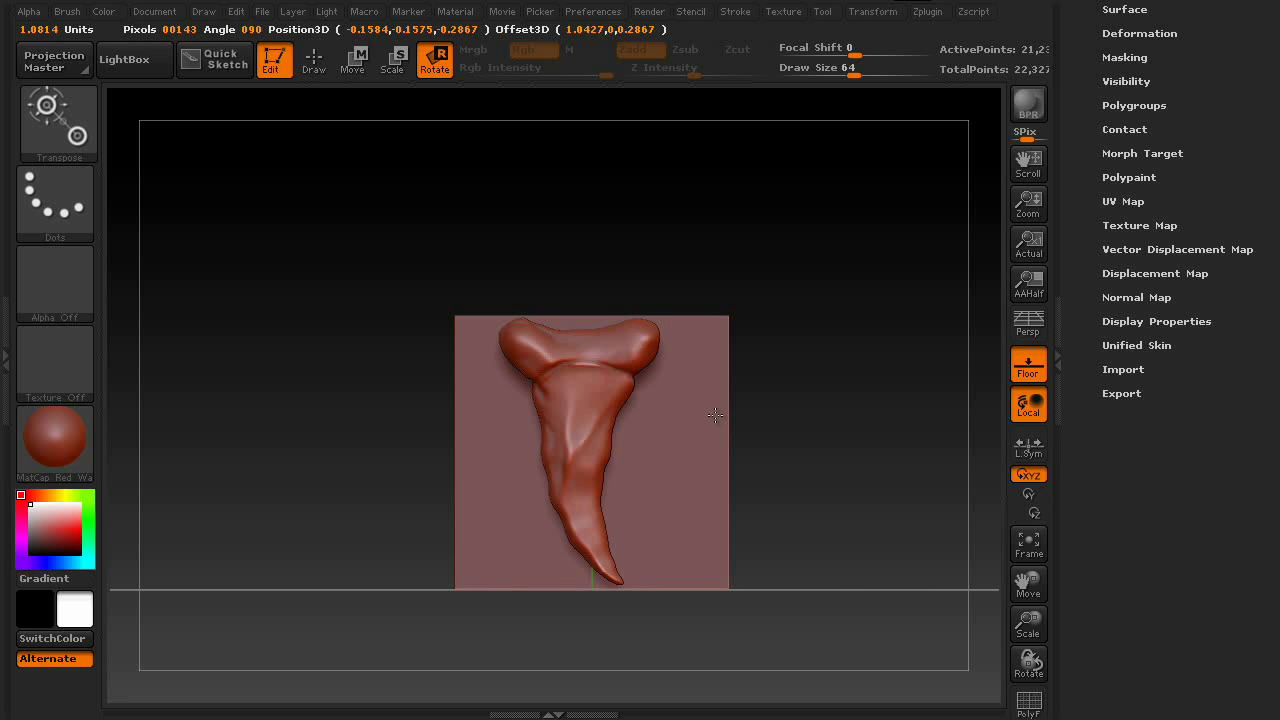
pyautogui.moveTo(791, 497); pyautogui.dragTo(757, 482)
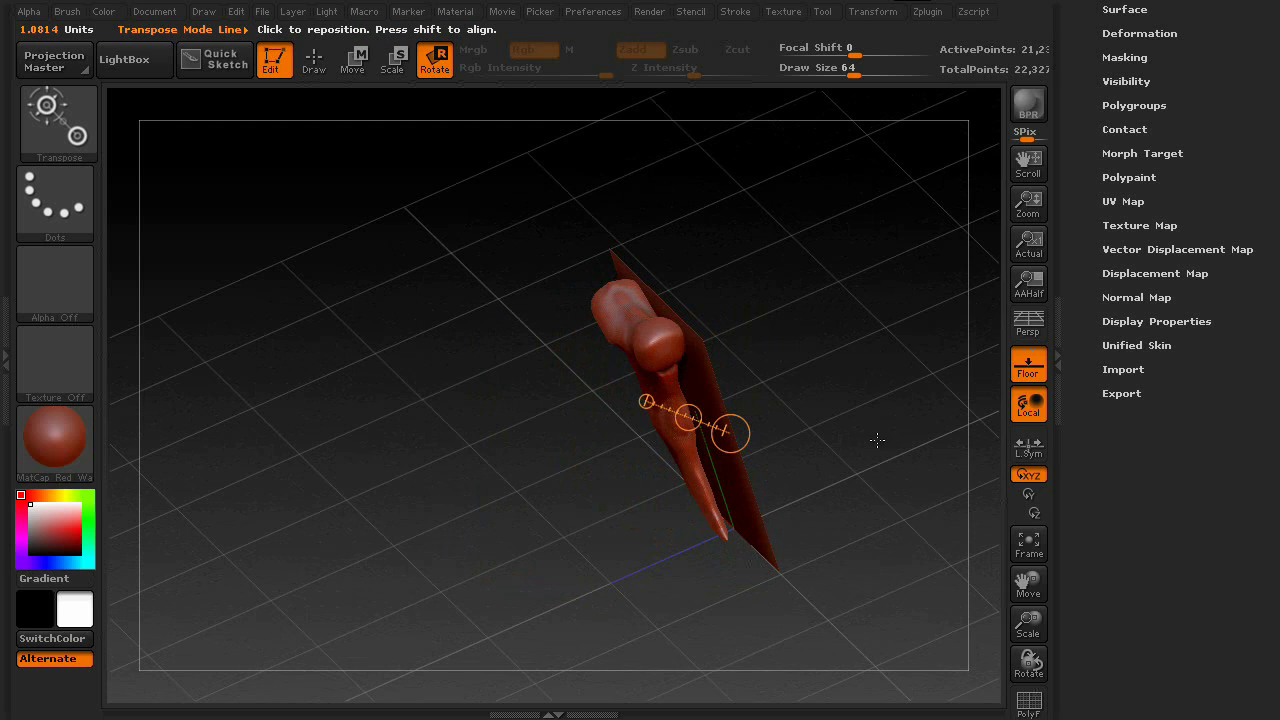
pyautogui.moveTo(877, 440); pyautogui.dragTo(849, 429)
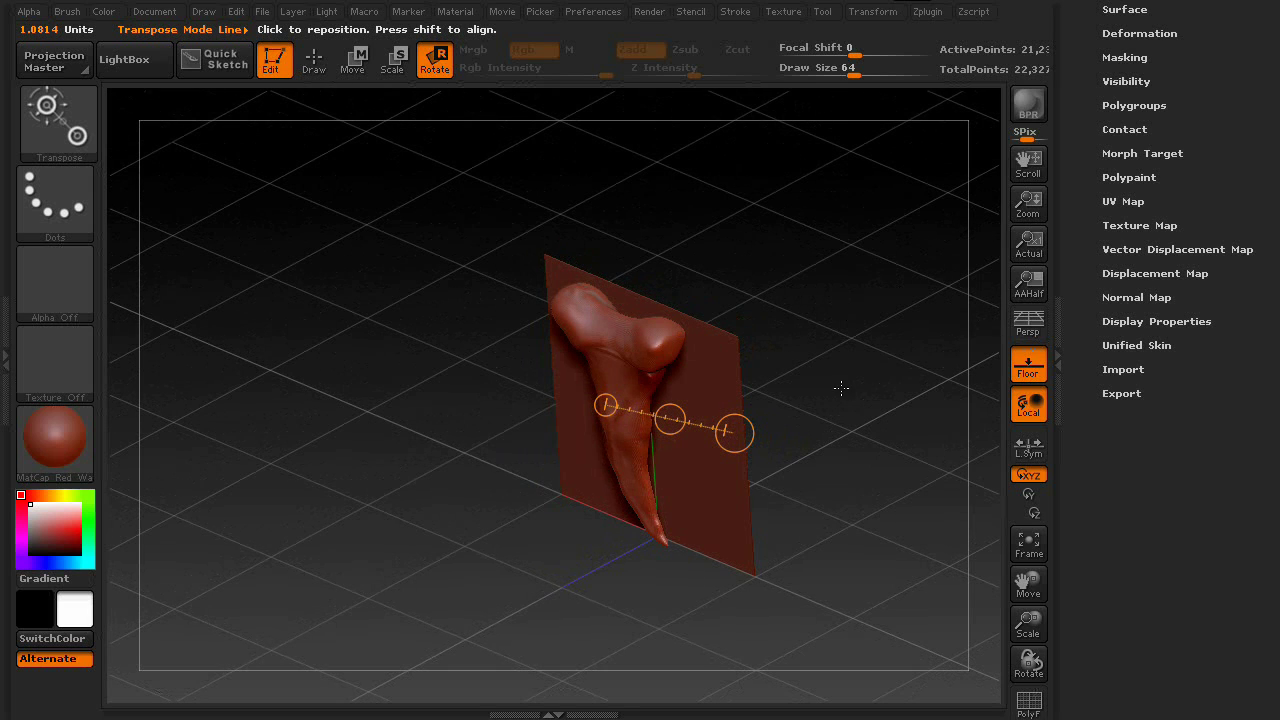
pyautogui.moveTo(1101, 90); pyautogui.dragTo(1078, 410)
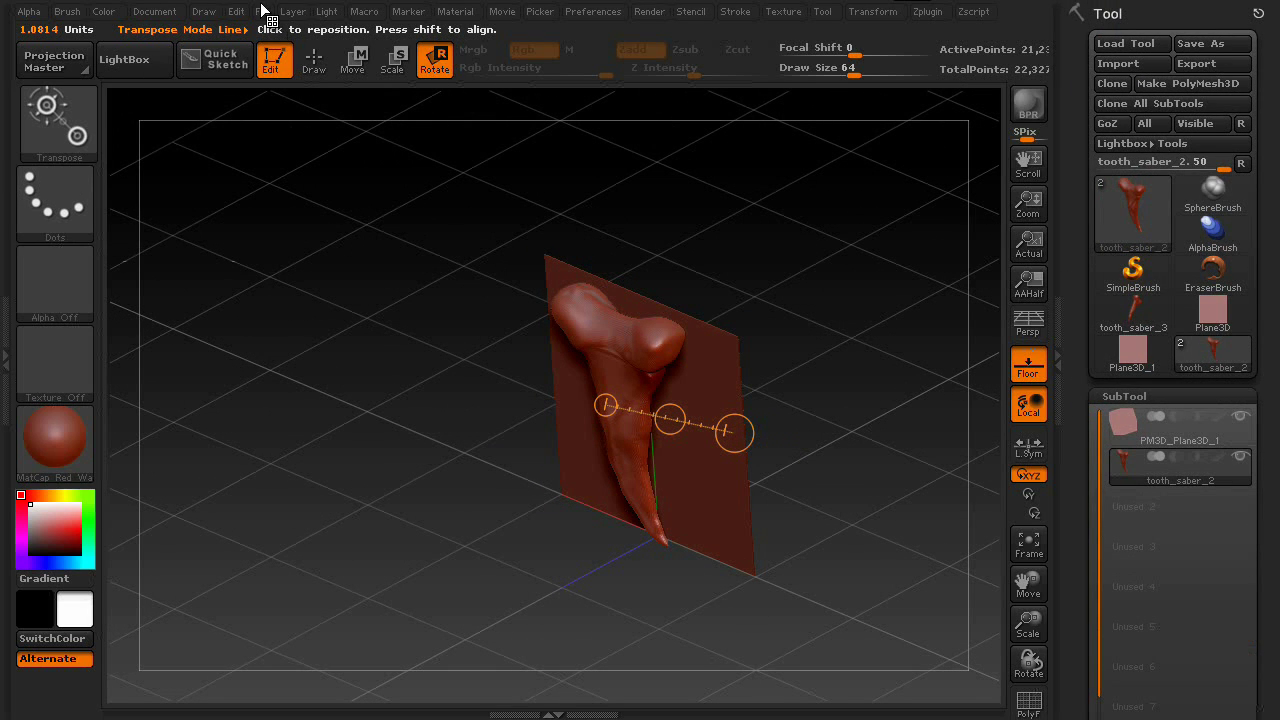
# Turn on Draw mode and select the InsertCube brush from the I-filtered brush list
pyautogui.click(314, 62)
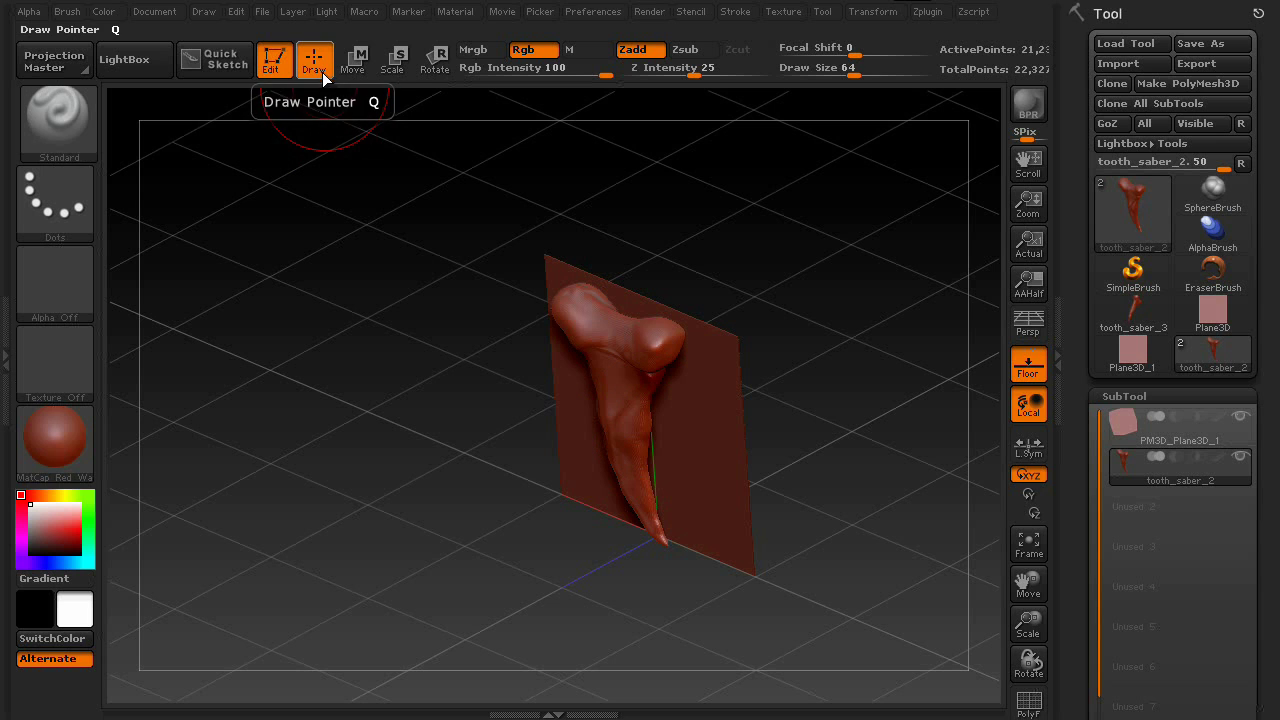
pyautogui.click(66, 128)
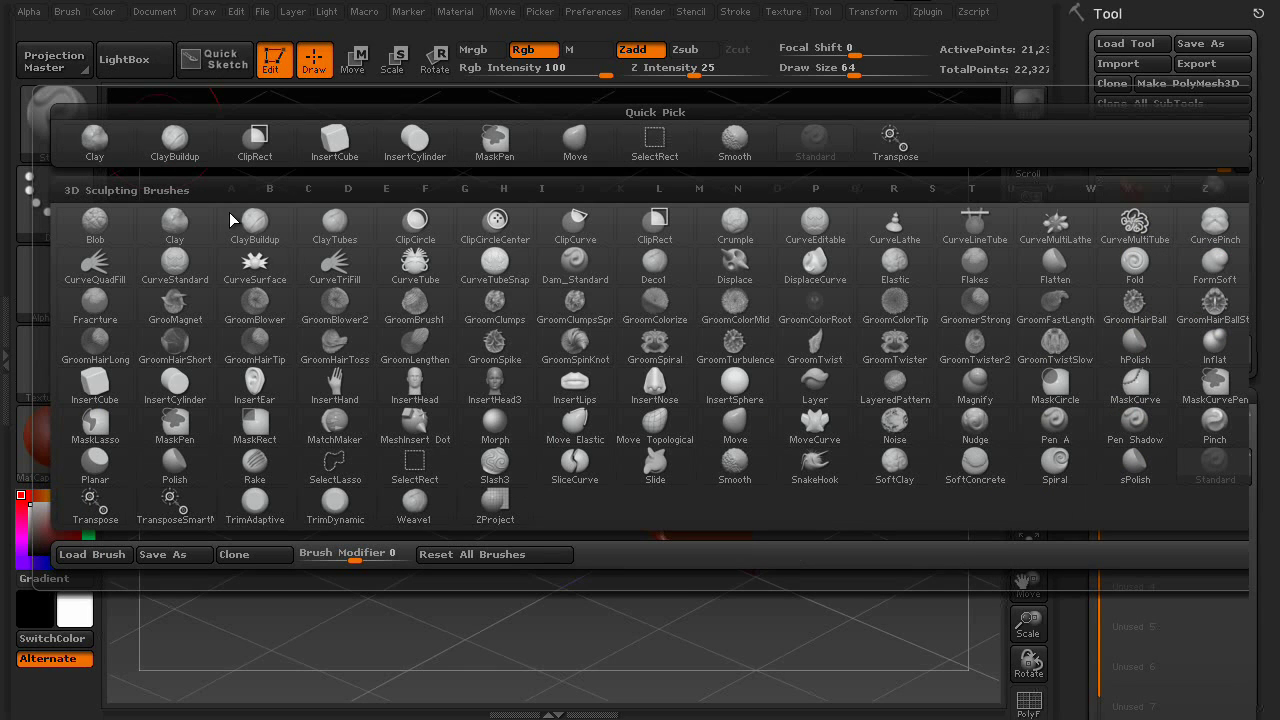
pyautogui.press('i')
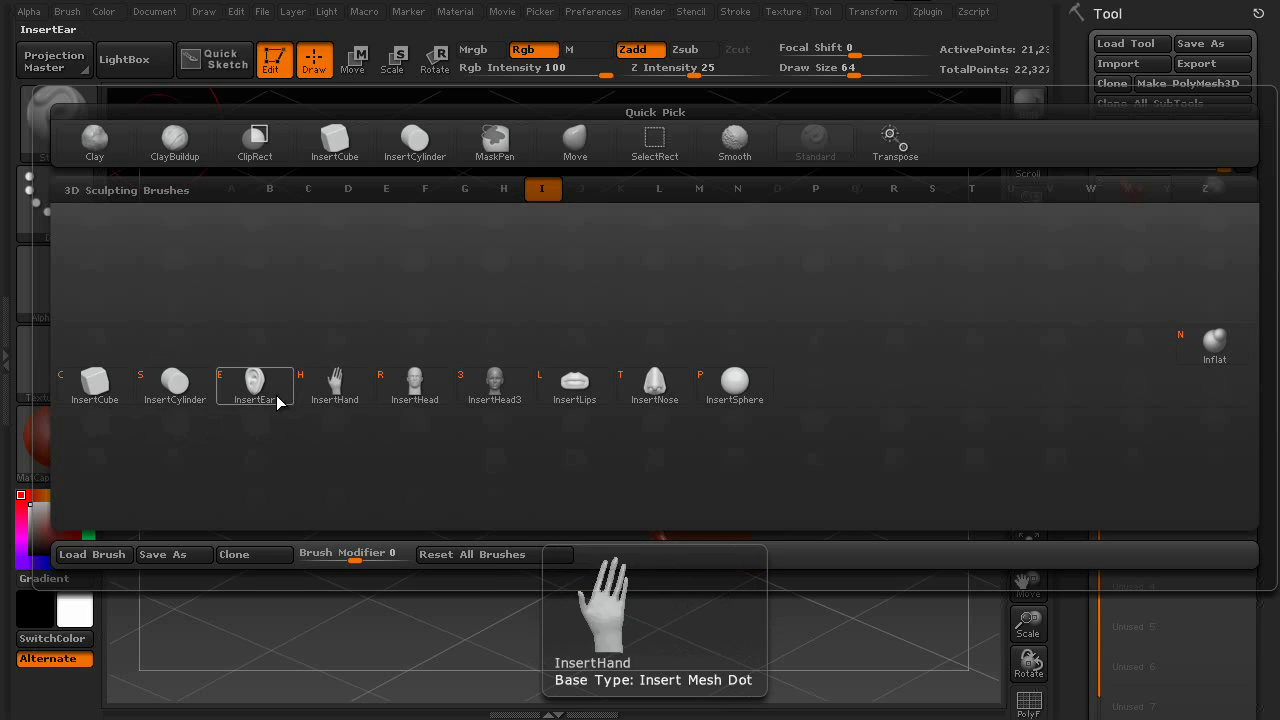
pyautogui.click(96, 385)
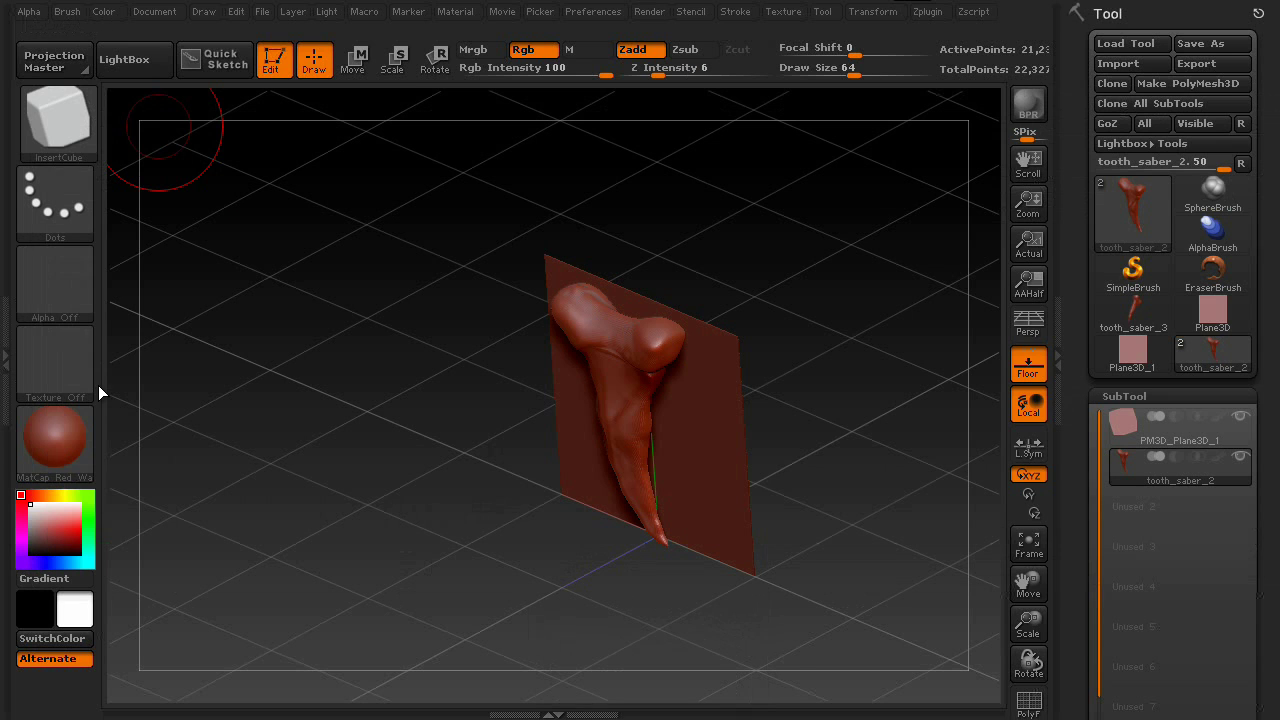
# Set tooth_saber_2 as the InsertCube brush's MeshInsert mesh in Brush Modifiers
pyautogui.click(68, 12)
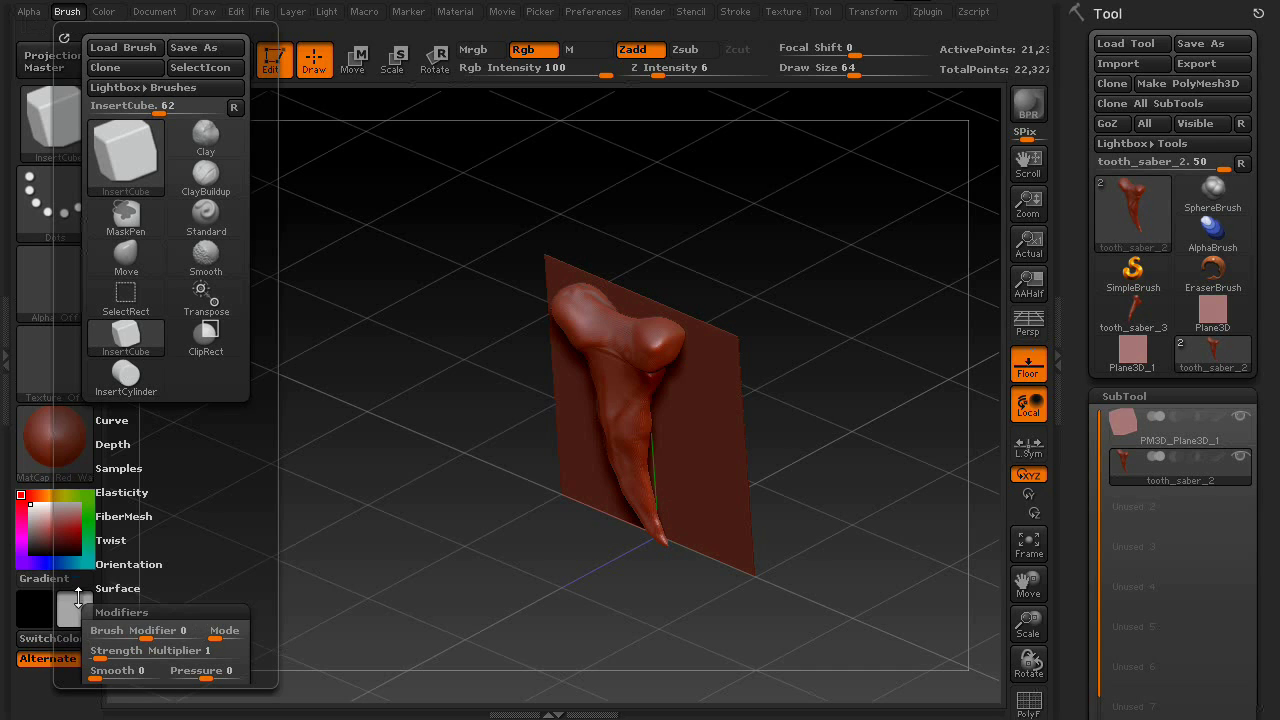
pyautogui.moveTo(78, 600); pyautogui.dragTo(71, 459)
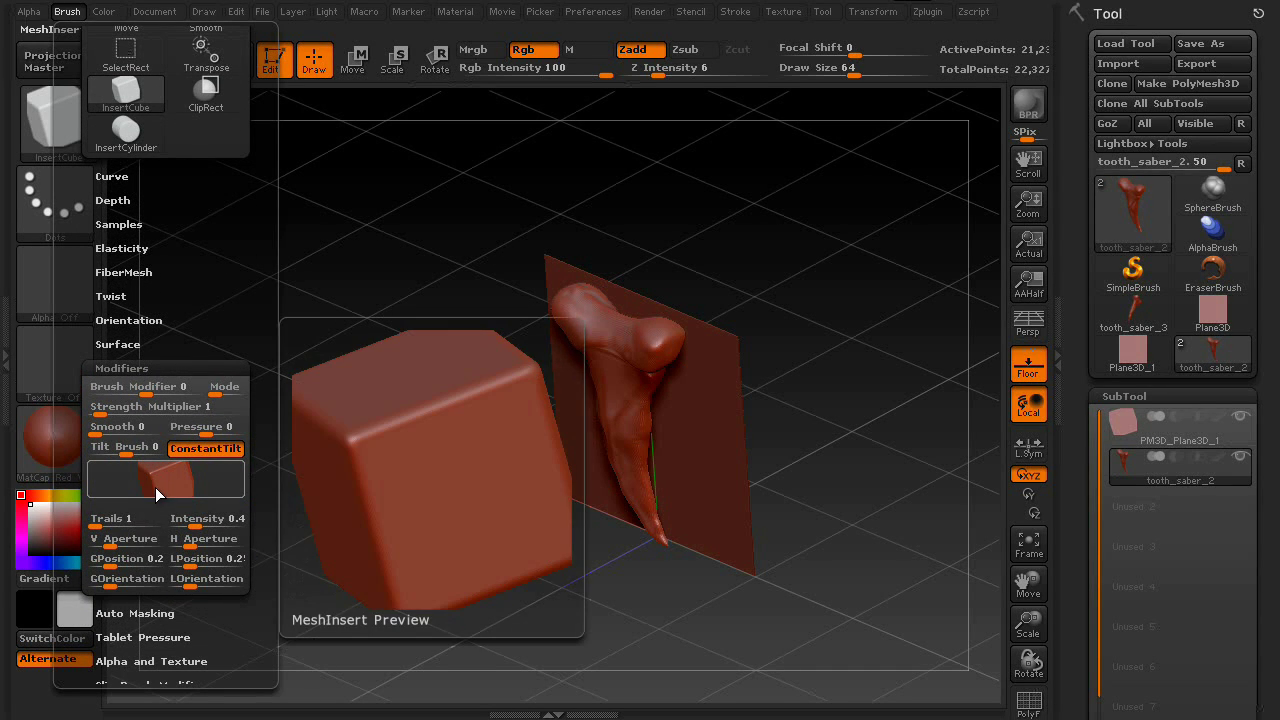
pyautogui.click(166, 482)
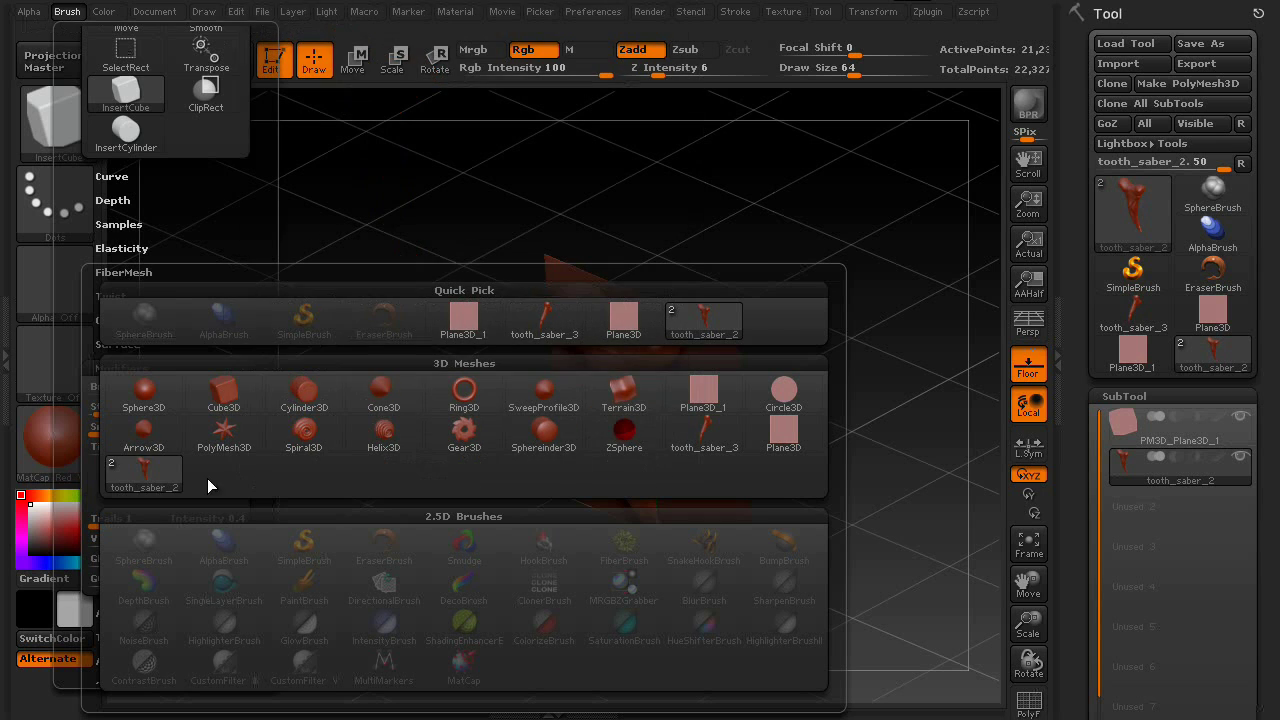
pyautogui.moveTo(165, 481)
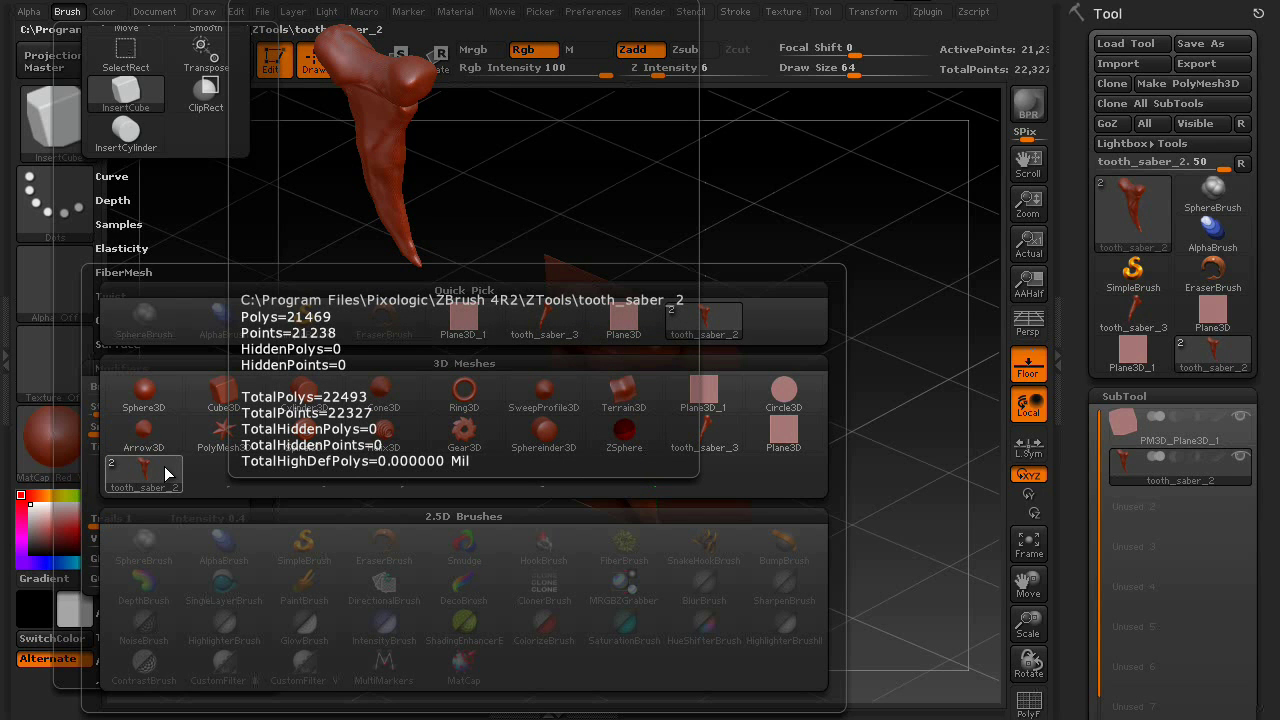
pyautogui.click(145, 472)
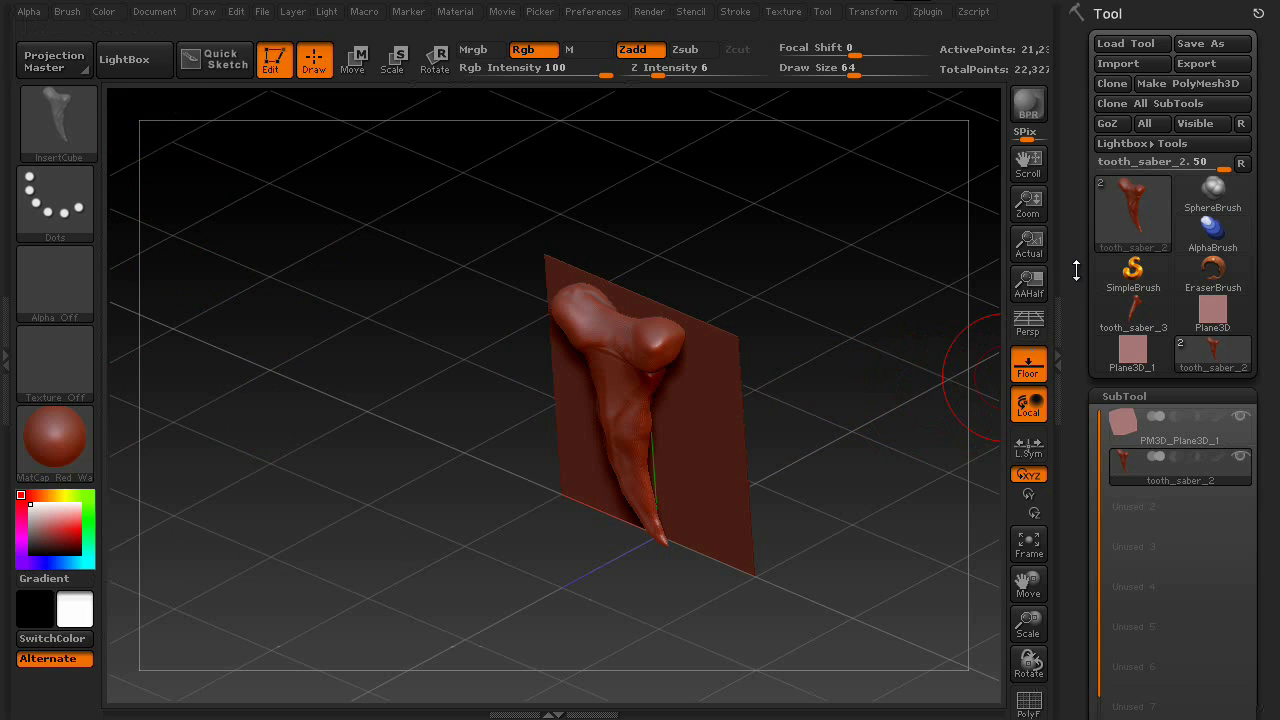
# Switch away from the tooth model and choose the Sphere3D primitive as the tool
pyautogui.click(1159, 271)
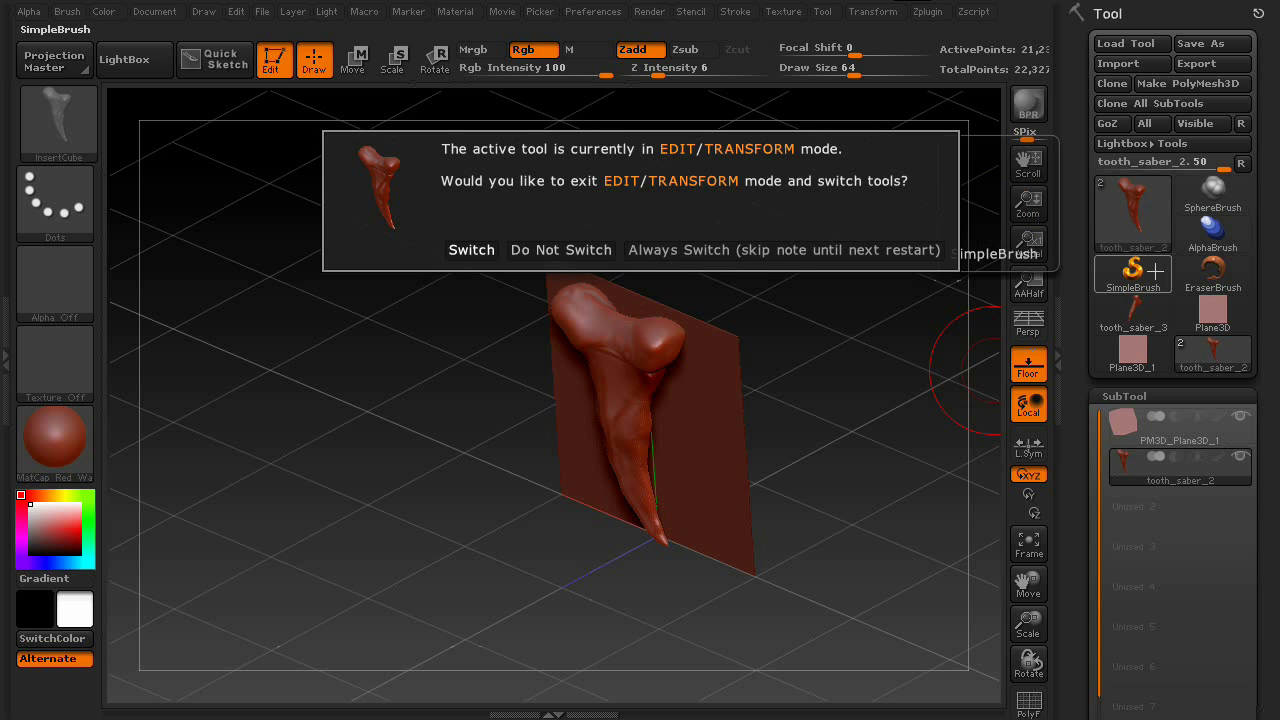
pyautogui.click(471, 250)
pyautogui.click(1147, 206)
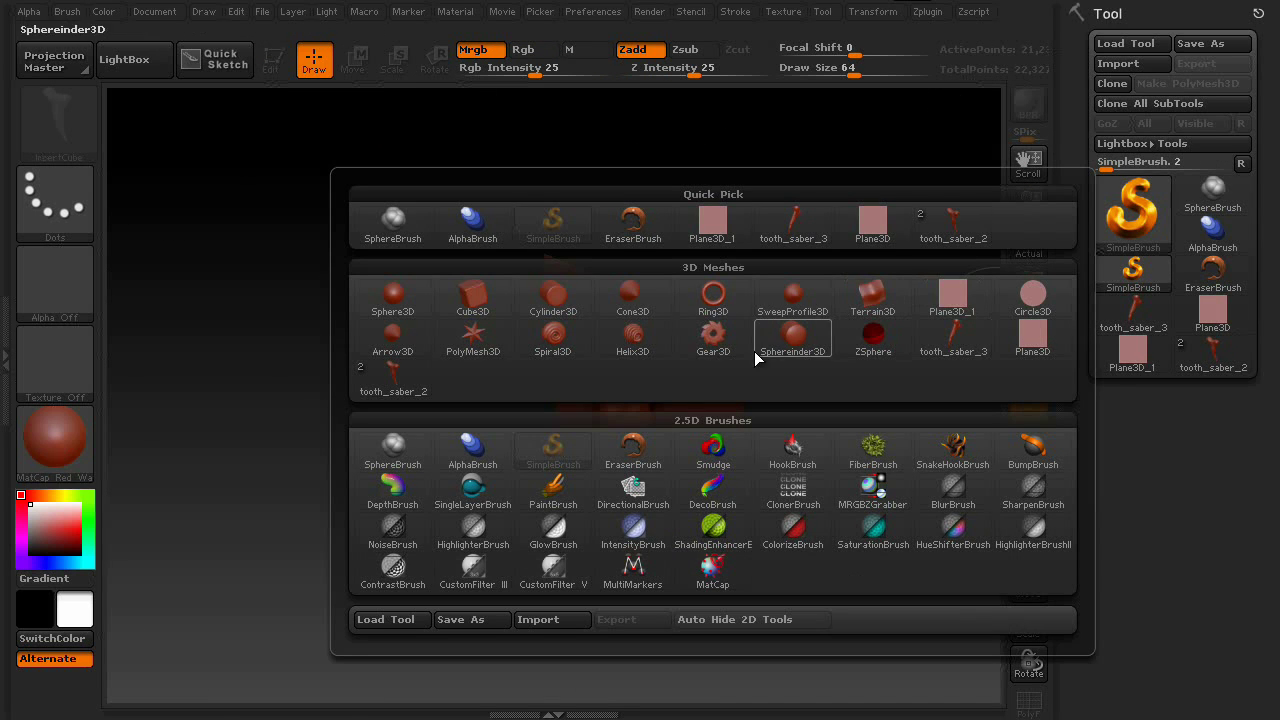
pyautogui.click(410, 306)
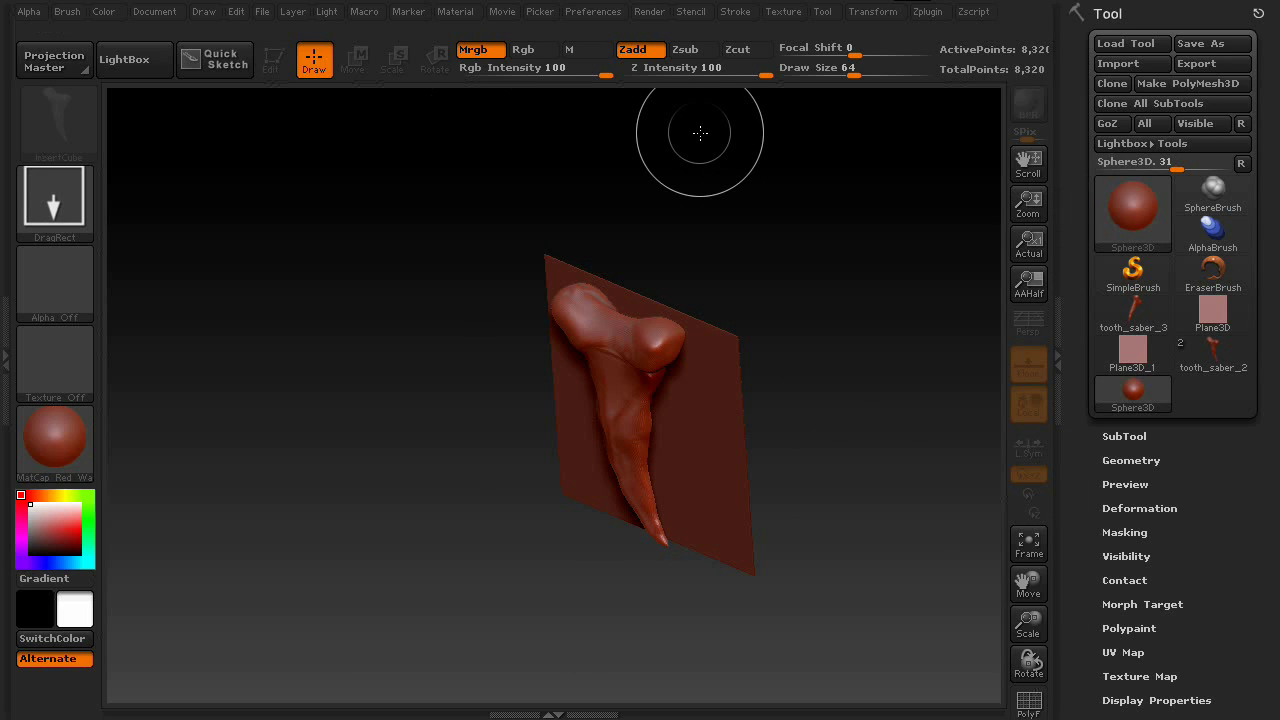
# Clear the canvas, draw the sphere in Edit mode, and centre it in view
pyautogui.hotkey('ctrl', 'n')
pyautogui.moveTo(486, 366); pyautogui.dragTo(580, 600)
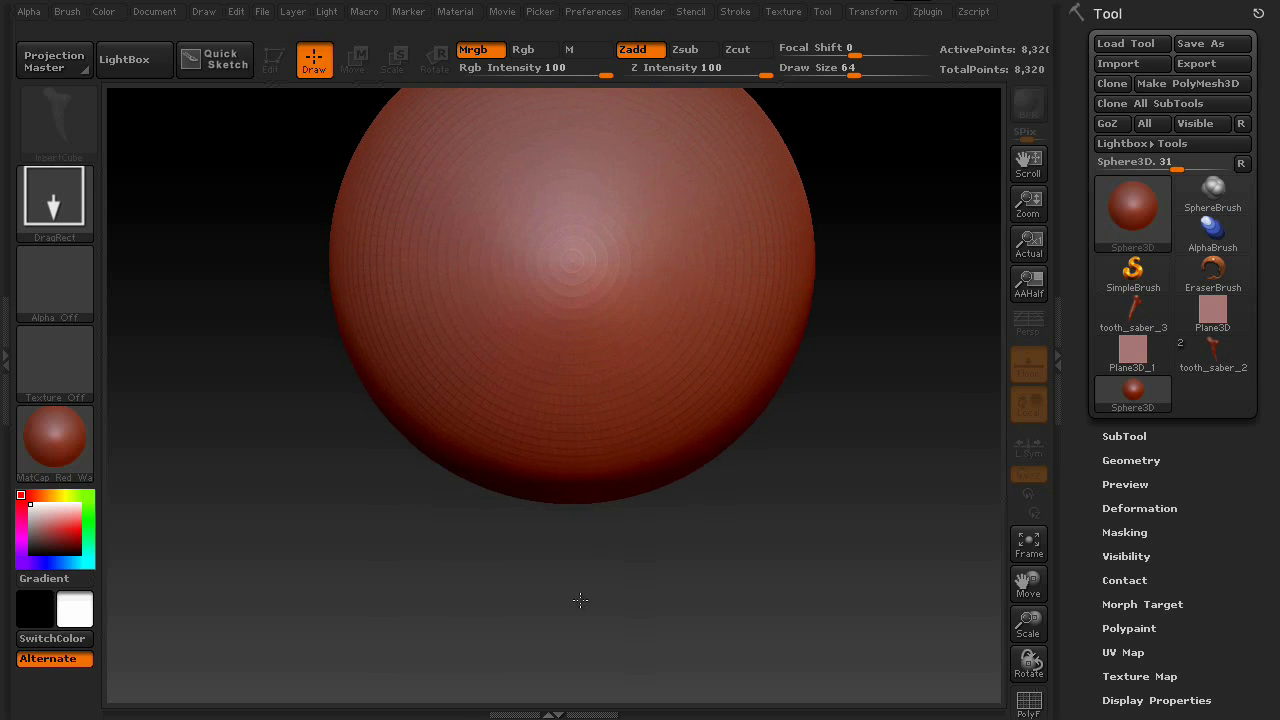
pyautogui.click(271, 60)
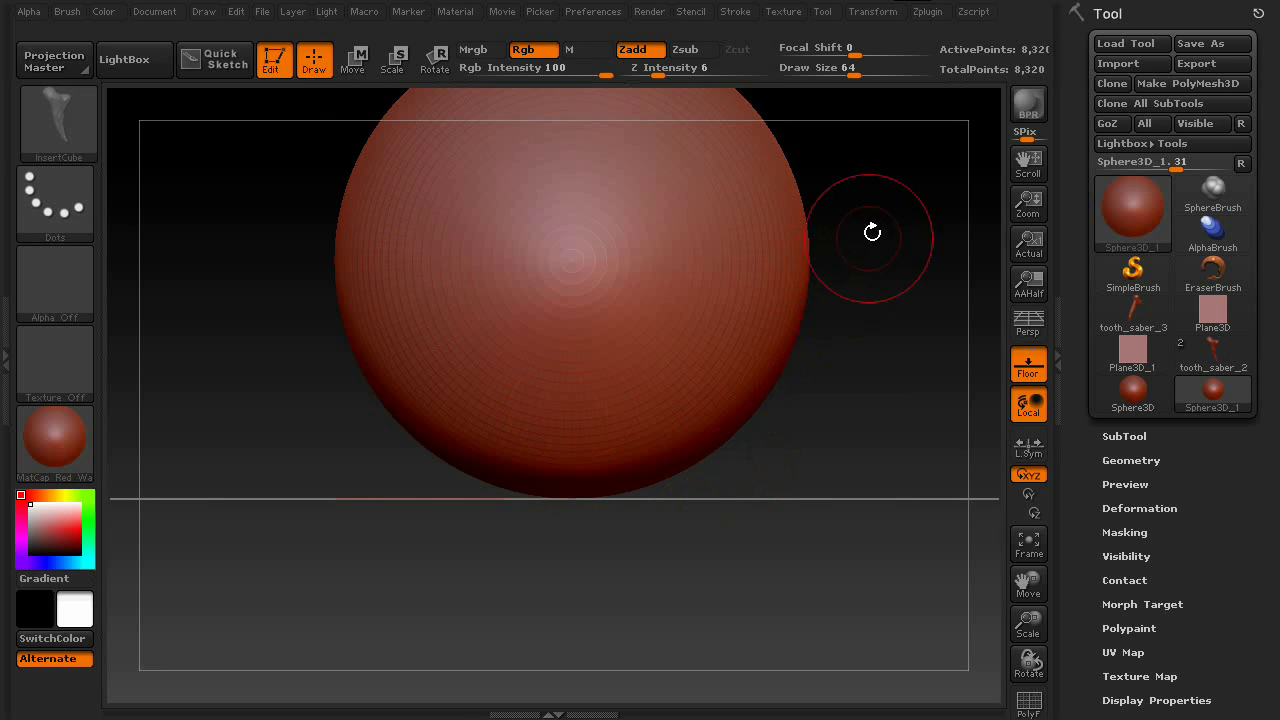
pyautogui.moveTo(872, 232); pyautogui.dragTo(846, 454)
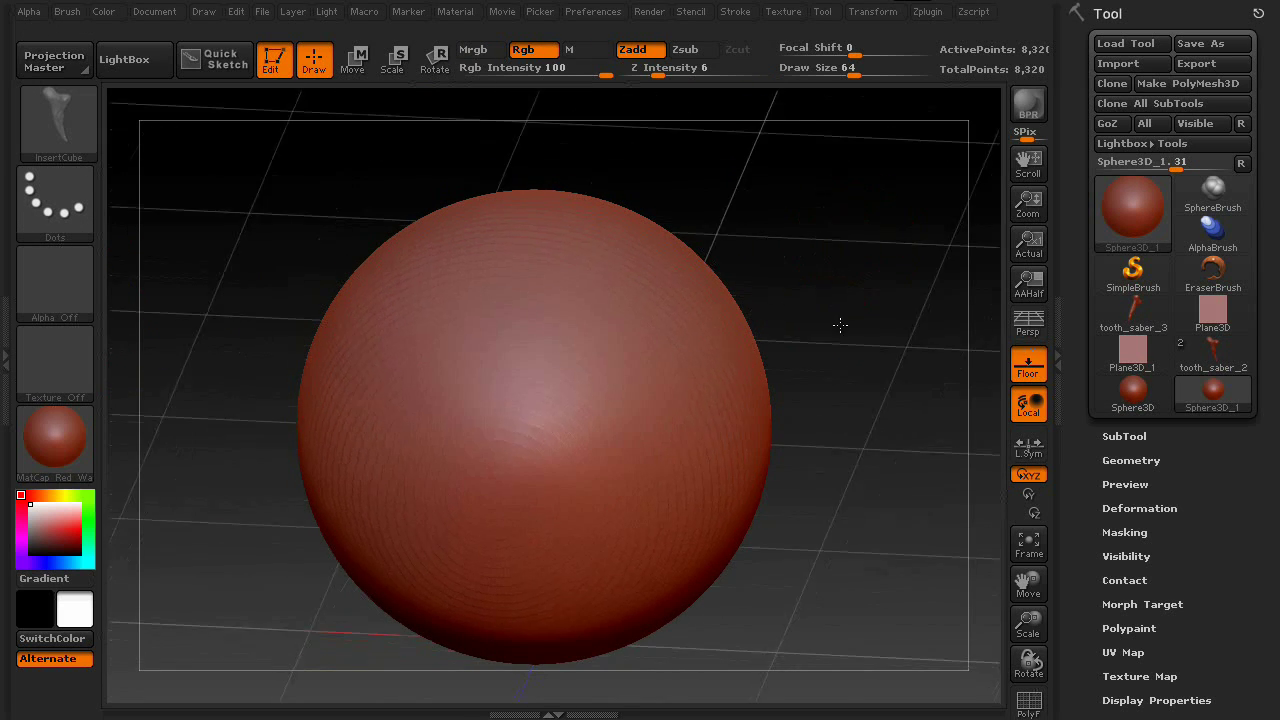
pyautogui.moveTo(840, 324); pyautogui.dragTo(466, 414)
pyautogui.keyDown('alt'); pyautogui.moveTo(854, 263); pyautogui.dragTo(477, 356); pyautogui.keyUp('alt')
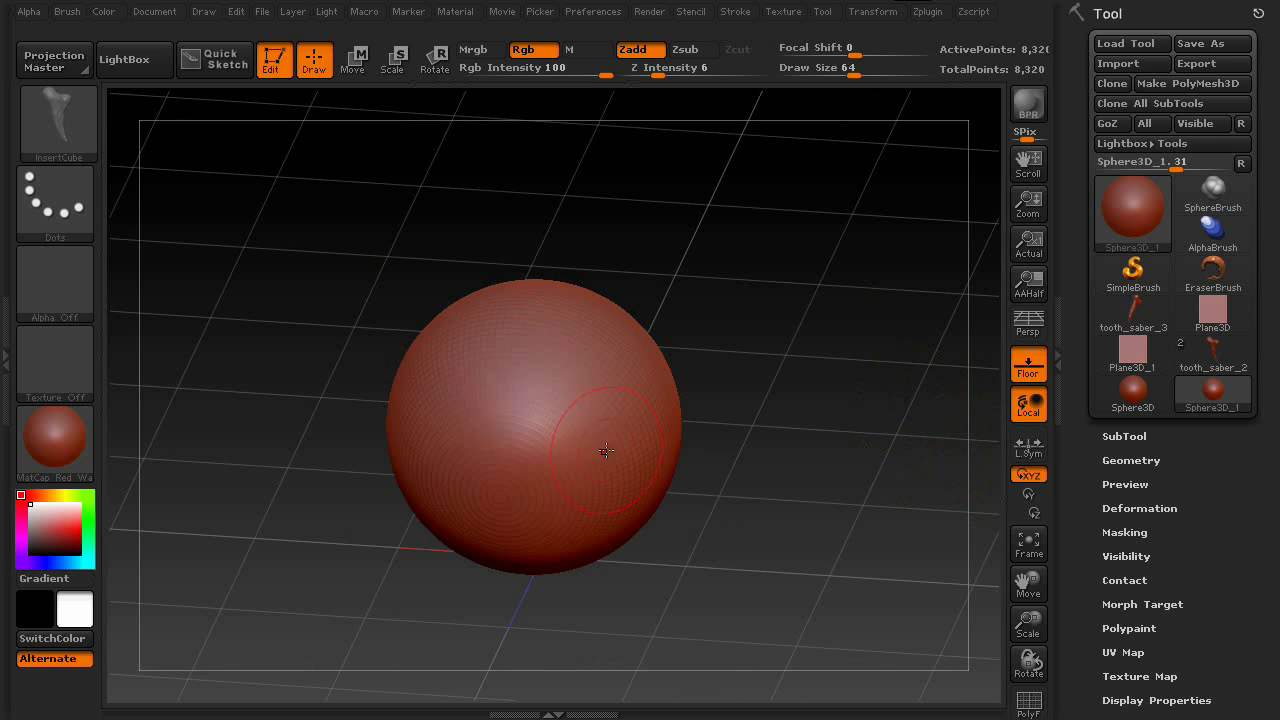
# Convert the sphere to the PM3D_Sphere3D_1 polymesh and insert the first saber tooth
pyautogui.click(1221, 85)
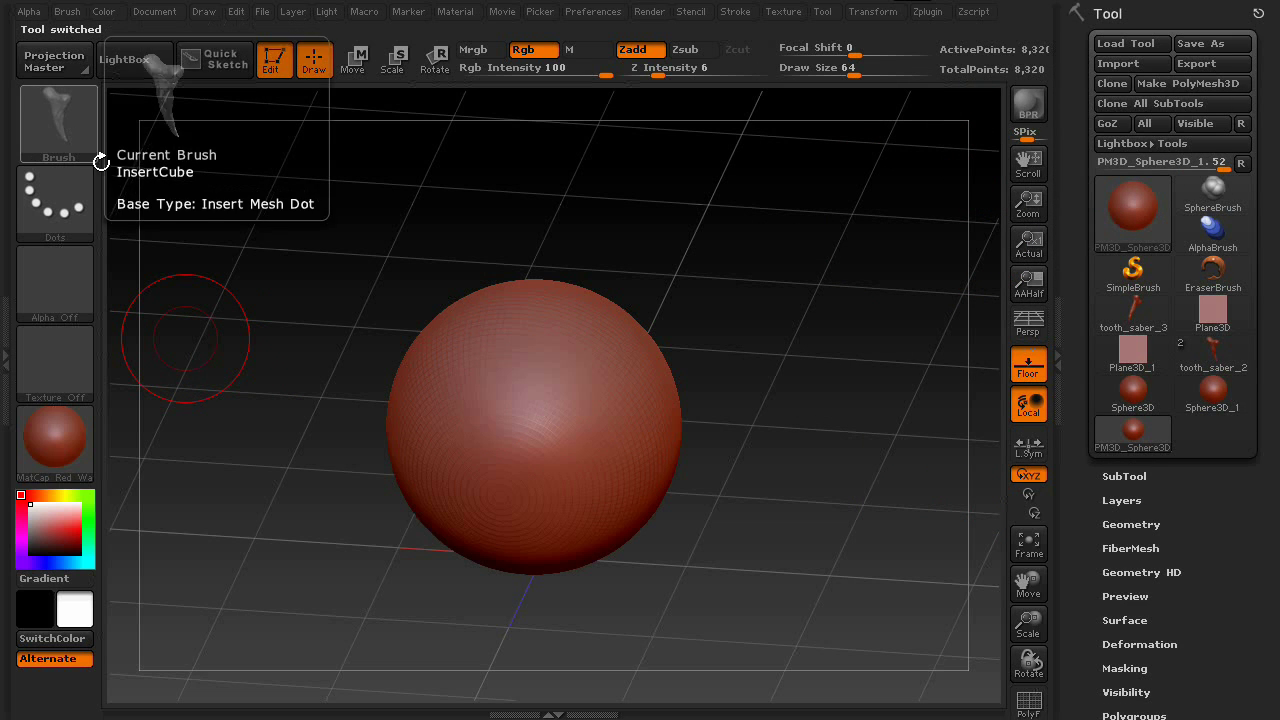
pyautogui.moveTo(493, 413); pyautogui.dragTo(760, 420)
# Rotate the model and insert more saber teeth on the sphere's top and right side
pyautogui.moveTo(650, 350); pyautogui.dragTo(690, 340)
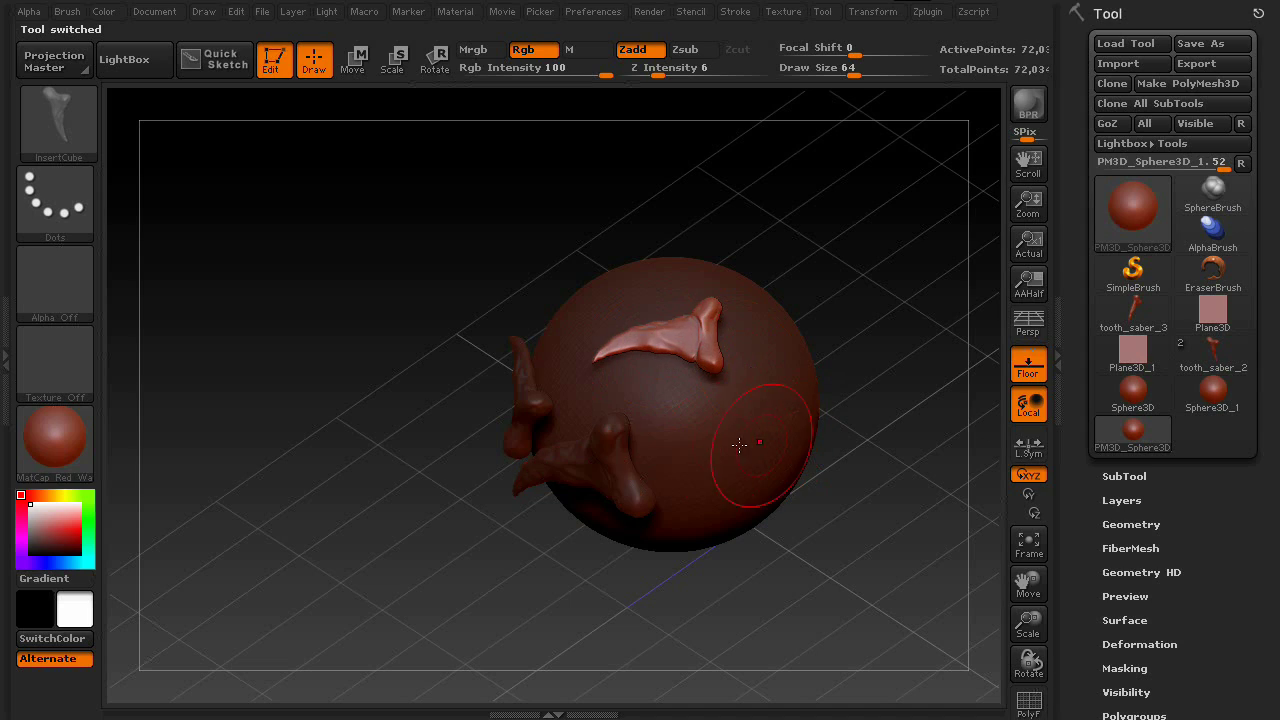
pyautogui.moveTo(749, 449); pyautogui.dragTo(859, 413)
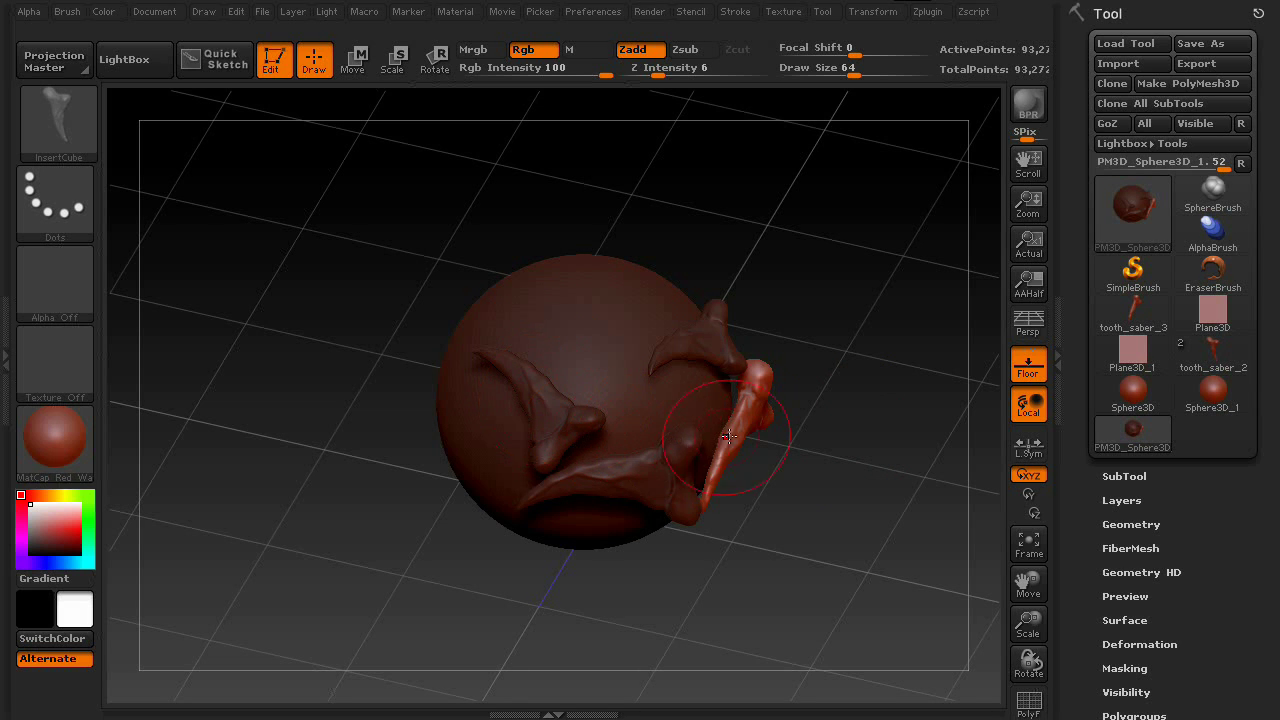
pyautogui.moveTo(536, 398); pyautogui.dragTo(650, 331)
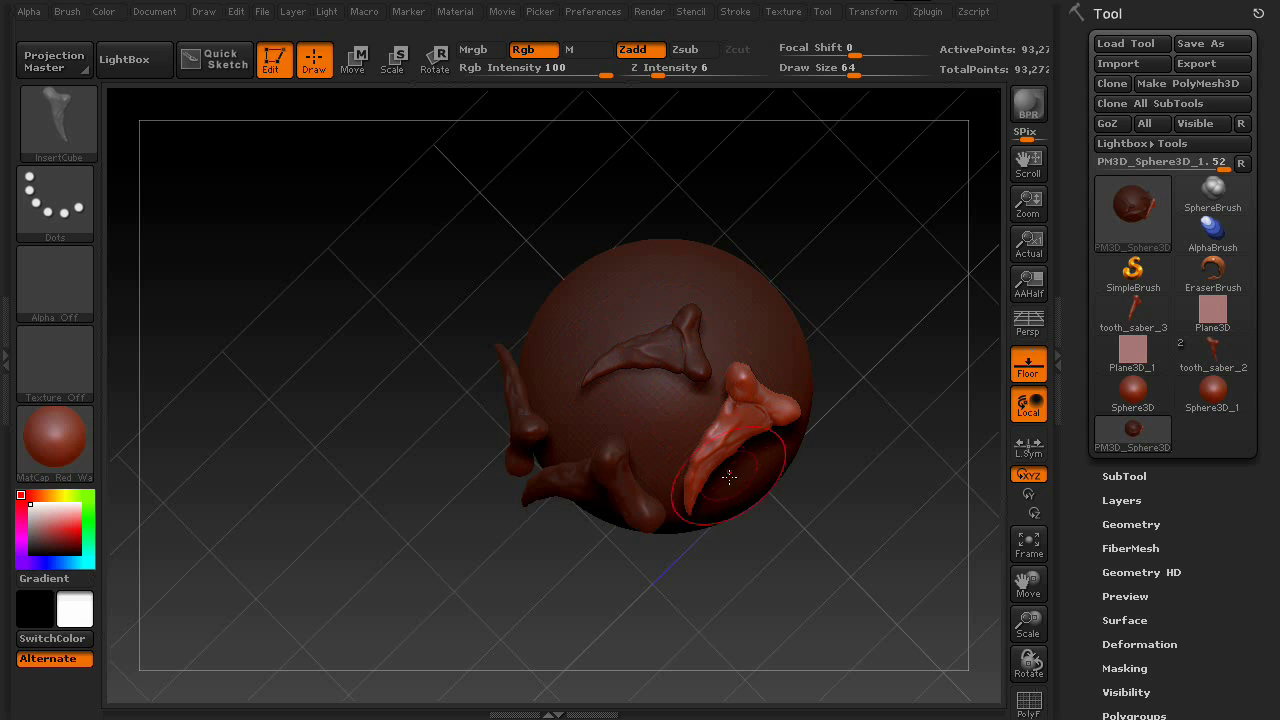
pyautogui.moveTo(798, 577); pyautogui.dragTo(844, 580)
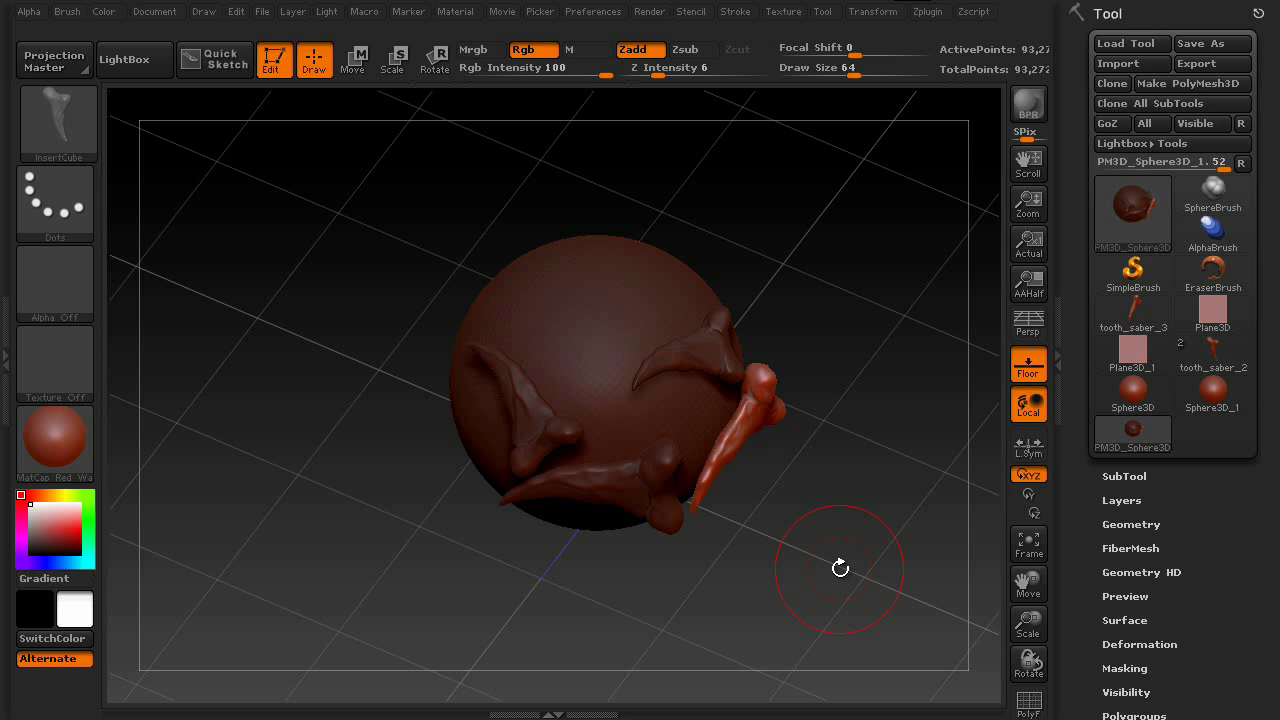
# Save the custom tooth insert brush as the preset saber_tooth.zbp
pyautogui.click(65, 130)
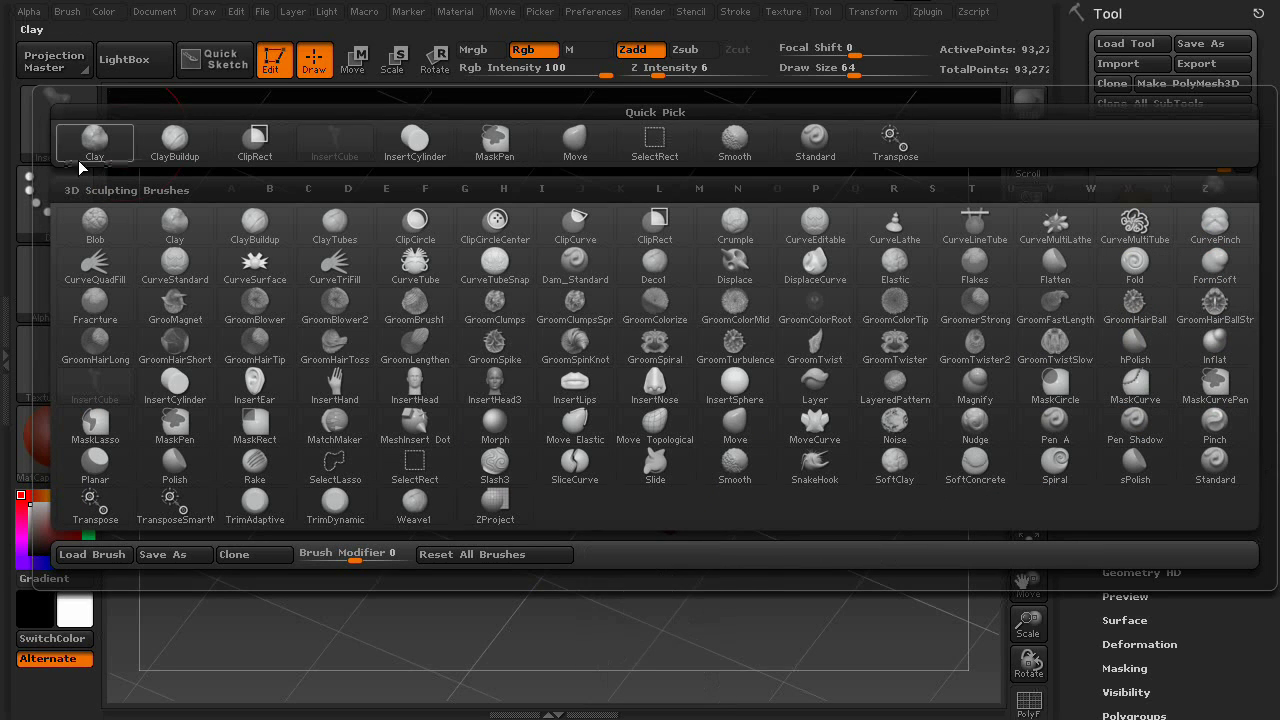
pyautogui.click(162, 554)
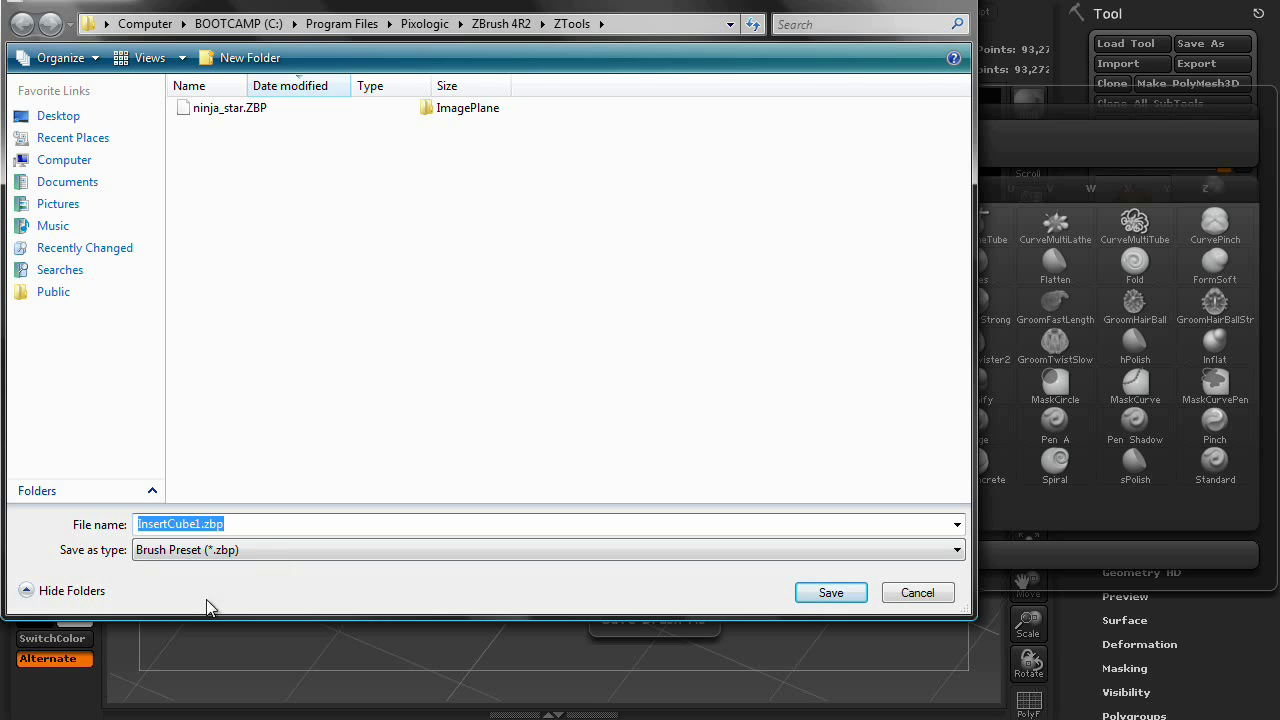
pyautogui.press('End')
pyautogui.press('Left')
pyautogui.press('Left')
pyautogui.press('Left')
pyautogui.press('Left')
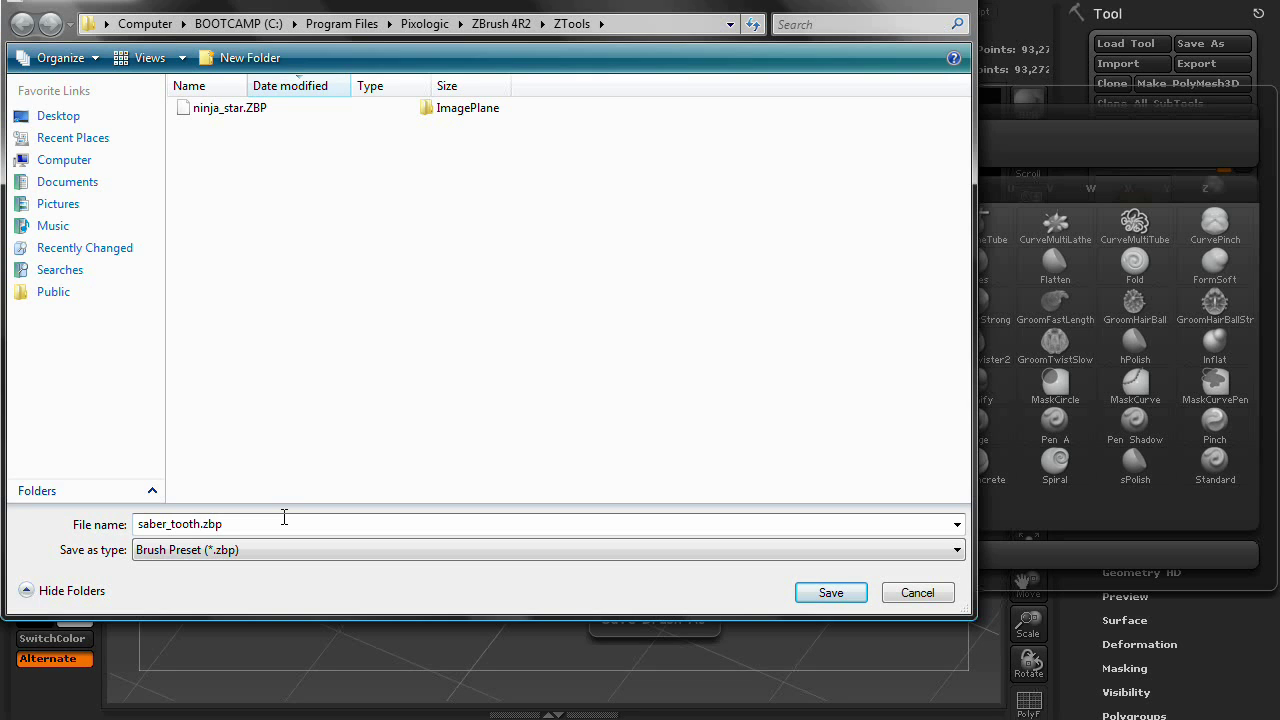
pyautogui.press('Return')
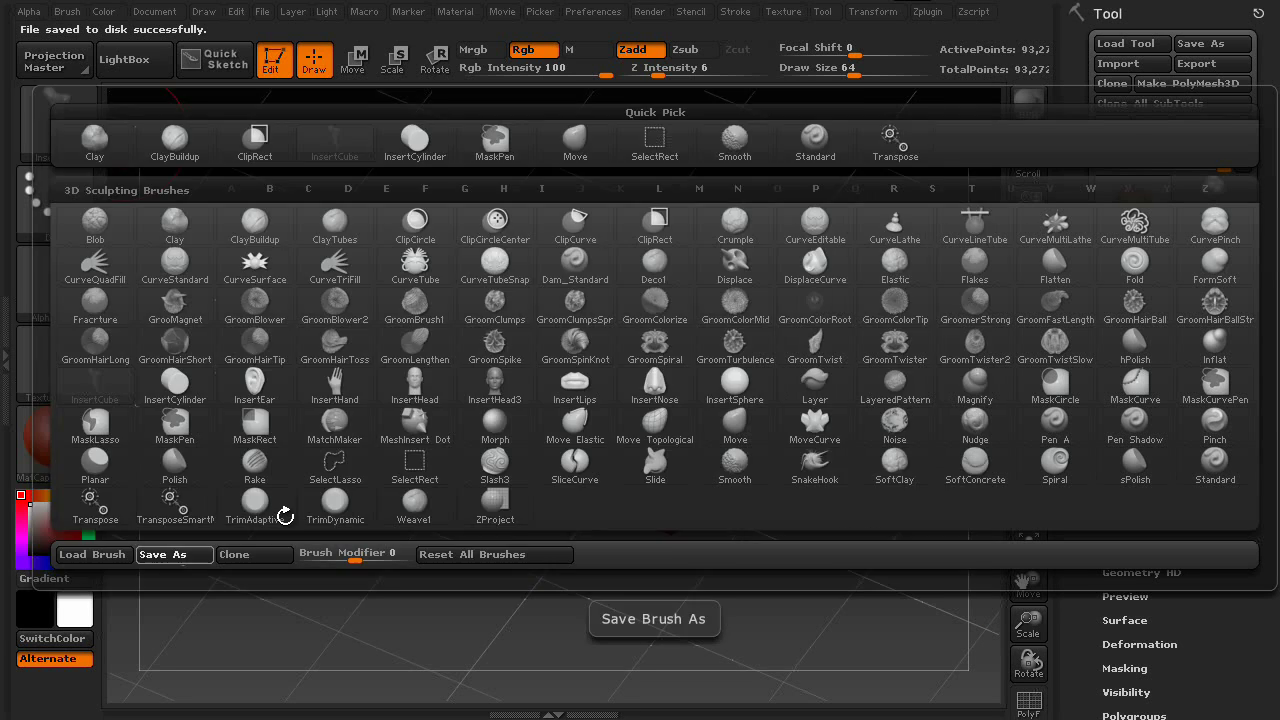
pyautogui.moveTo(285, 516); pyautogui.dragTo(803, 457)
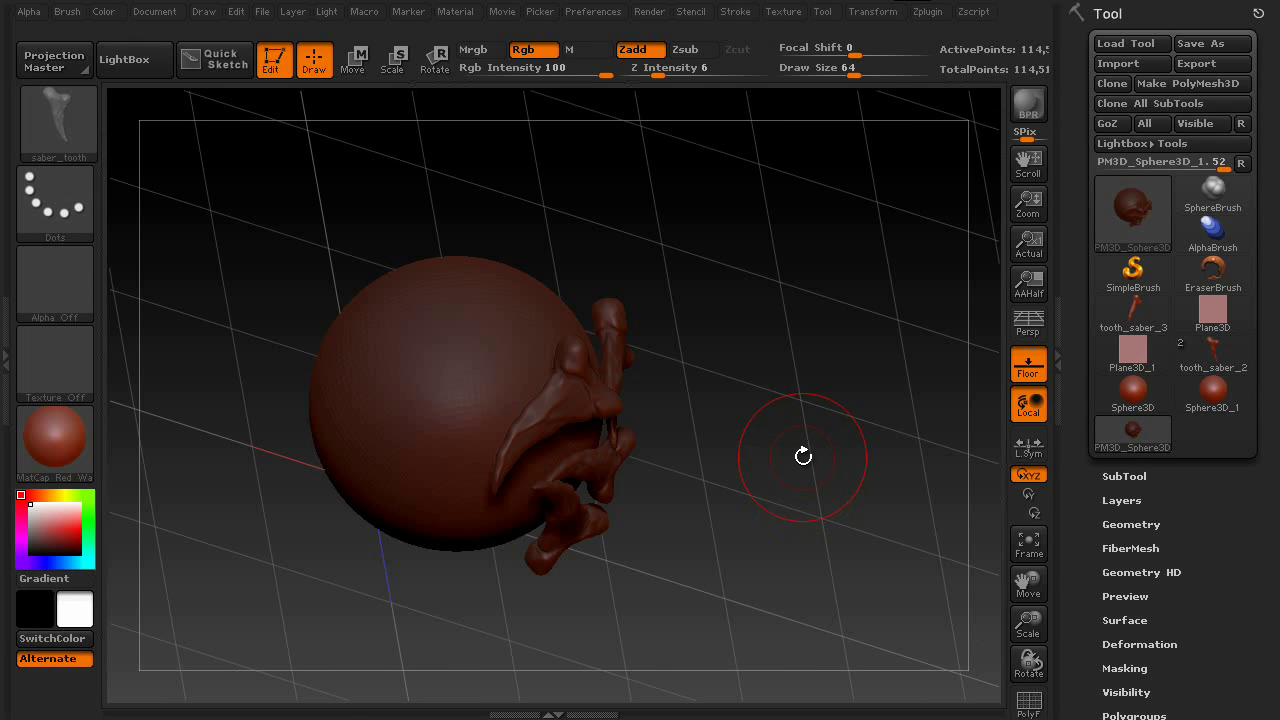
pyautogui.moveTo(820, 409); pyautogui.dragTo(791, 417)
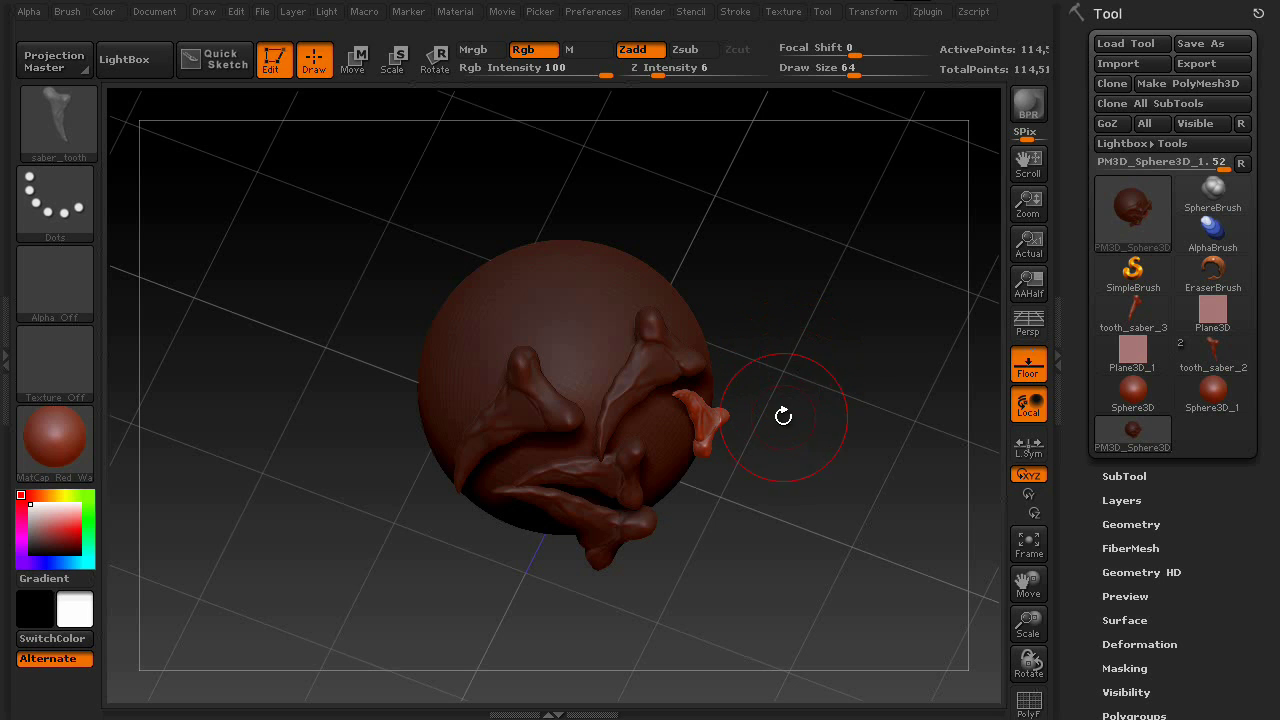
pyautogui.moveTo(740, 220); pyautogui.dragTo(771, 254)
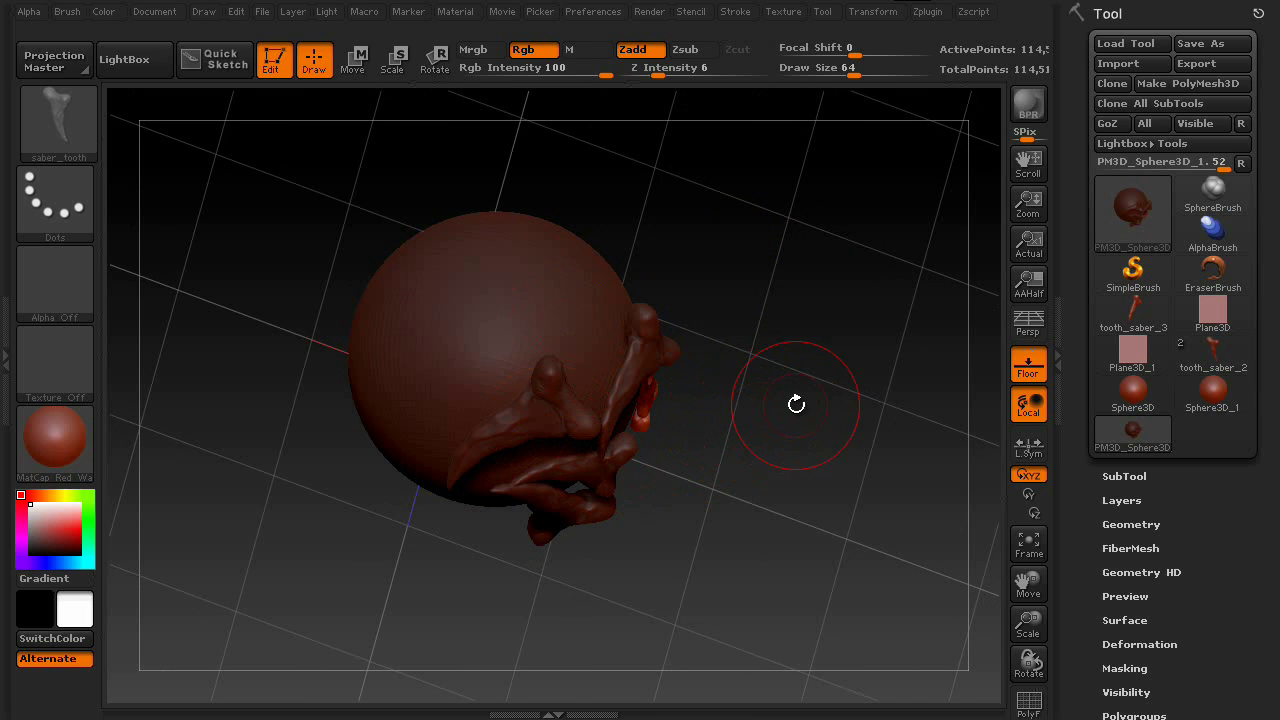
pyautogui.moveTo(794, 403); pyautogui.dragTo(750, 340)
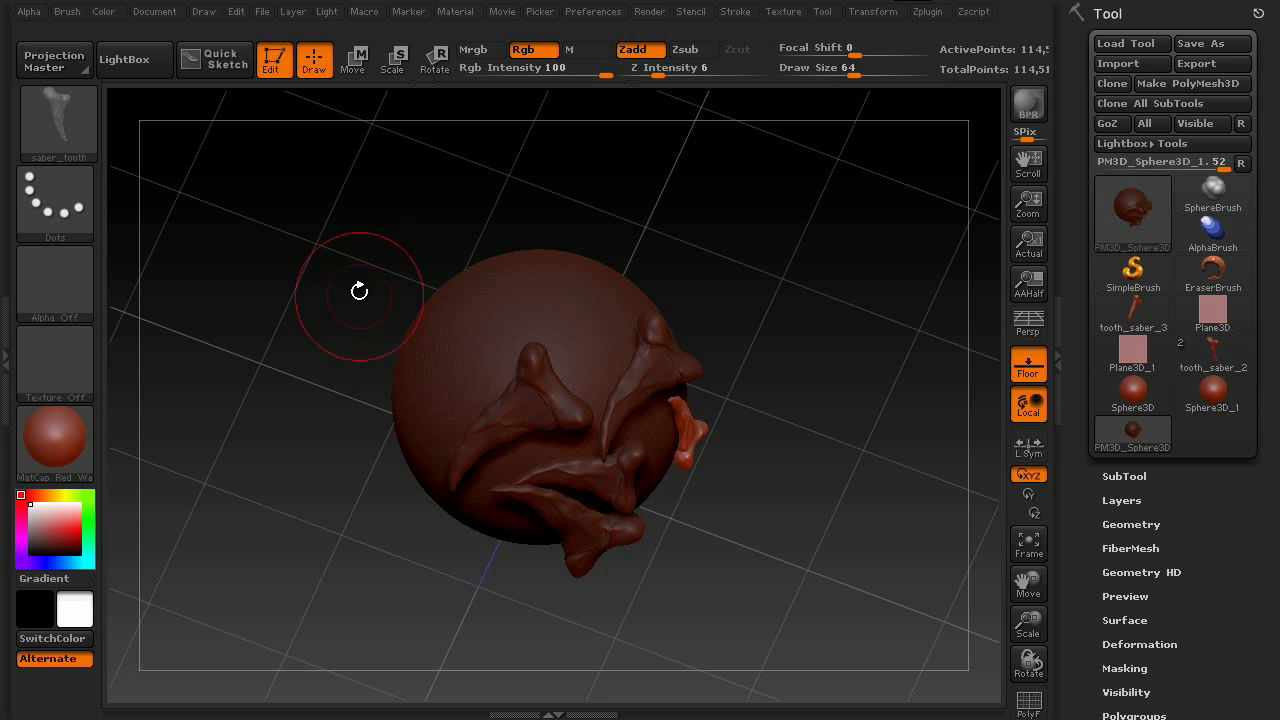
# Load the ninja_star.ZBP brush from ZTools and insert two ninja stars on the sphere's top
pyautogui.click(68, 124)
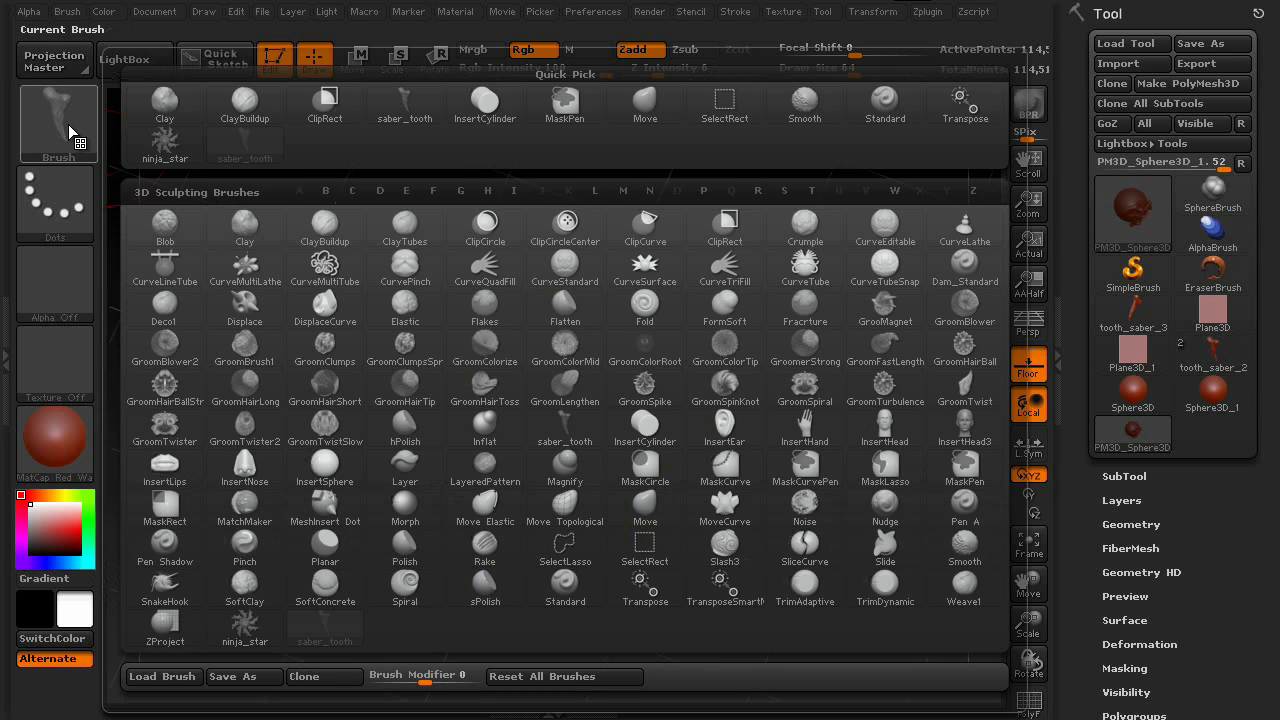
pyautogui.click(164, 680)
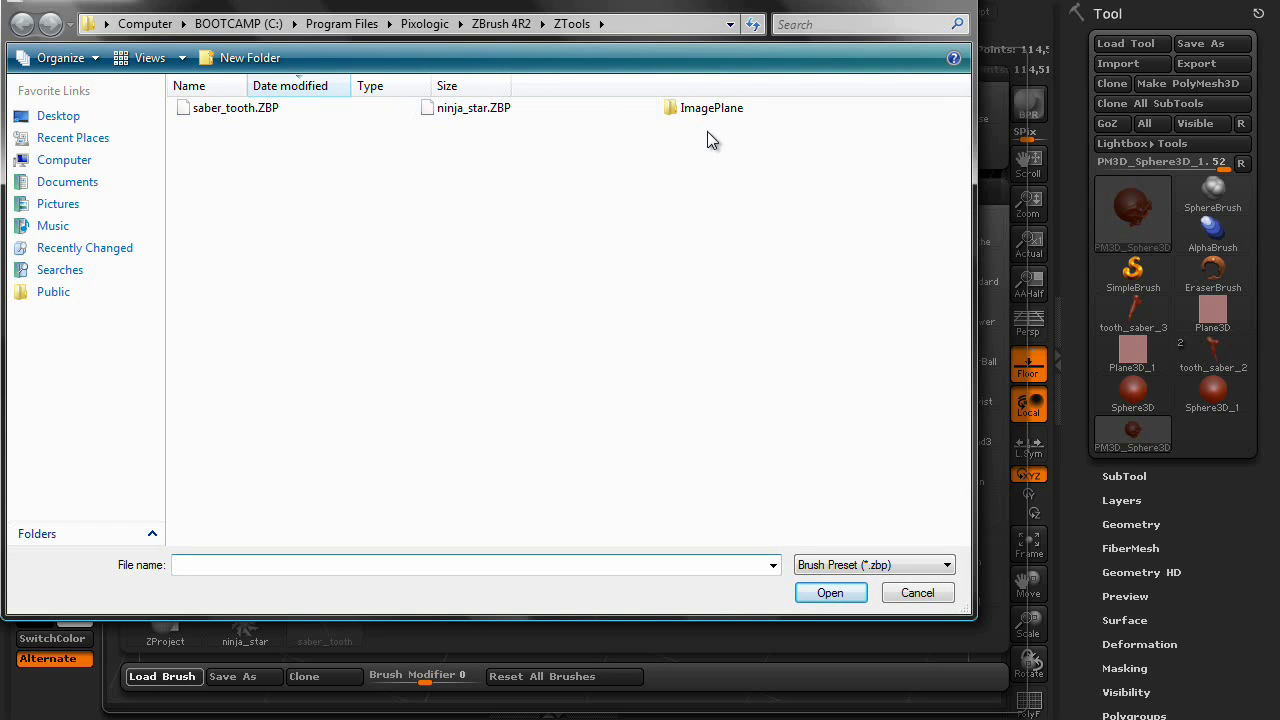
pyautogui.click(460, 110)
pyautogui.click(829, 594)
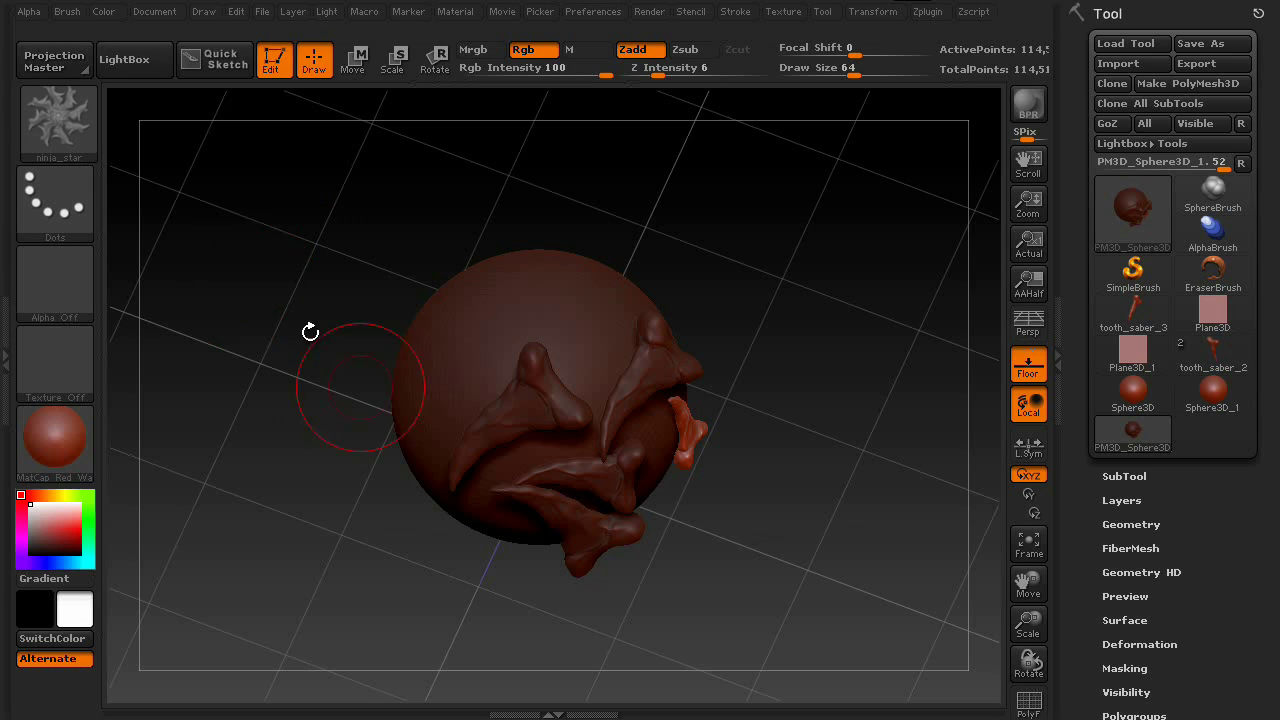
pyautogui.moveTo(487, 306); pyautogui.dragTo(562, 325)
pyautogui.moveTo(562, 280); pyautogui.dragTo(590, 300)
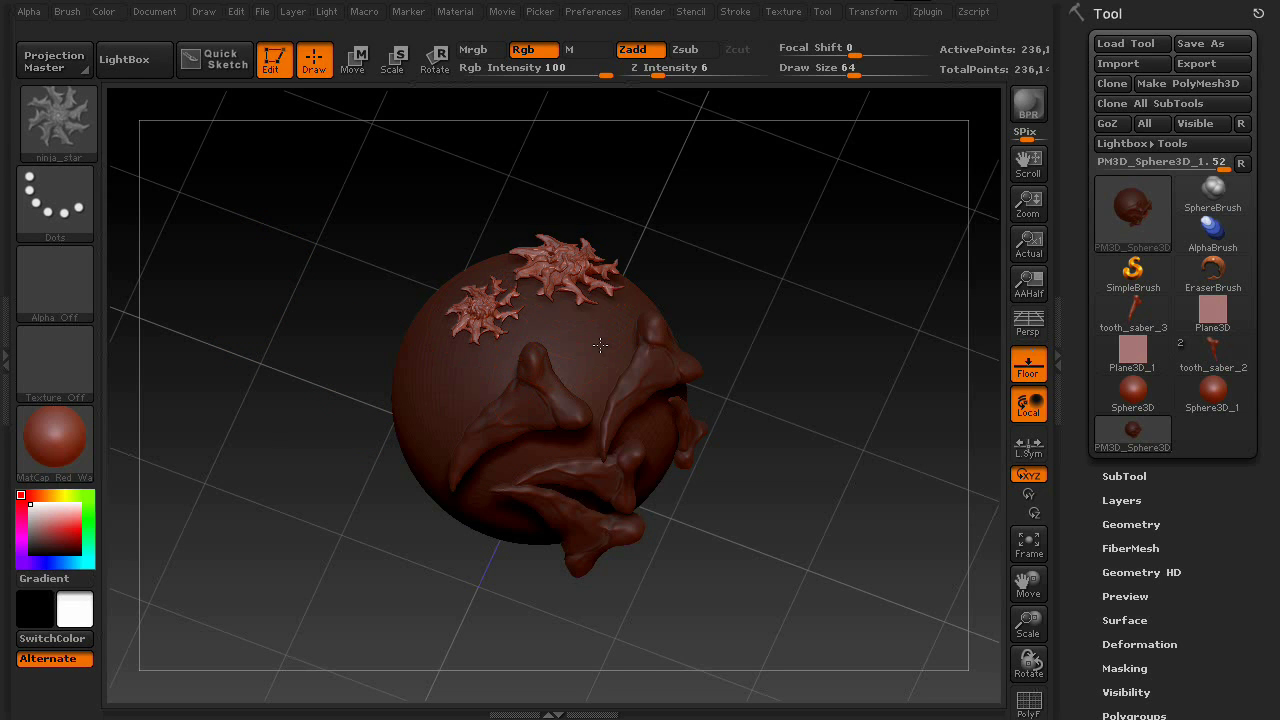